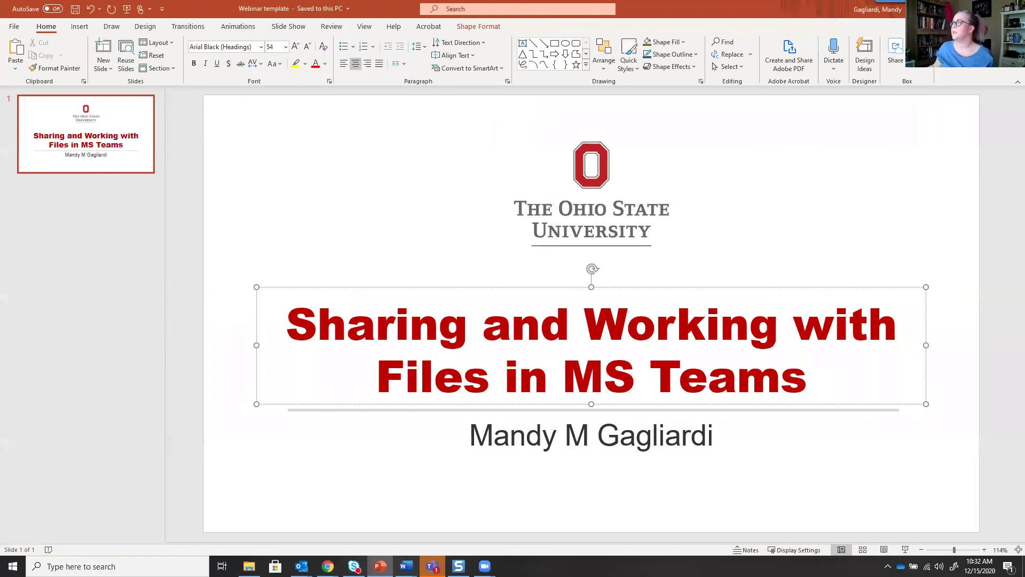
Step: Close the presentation and, in Chrome, expand the Video Demos and Training sections of the Teams resource page
key(alt+F4)
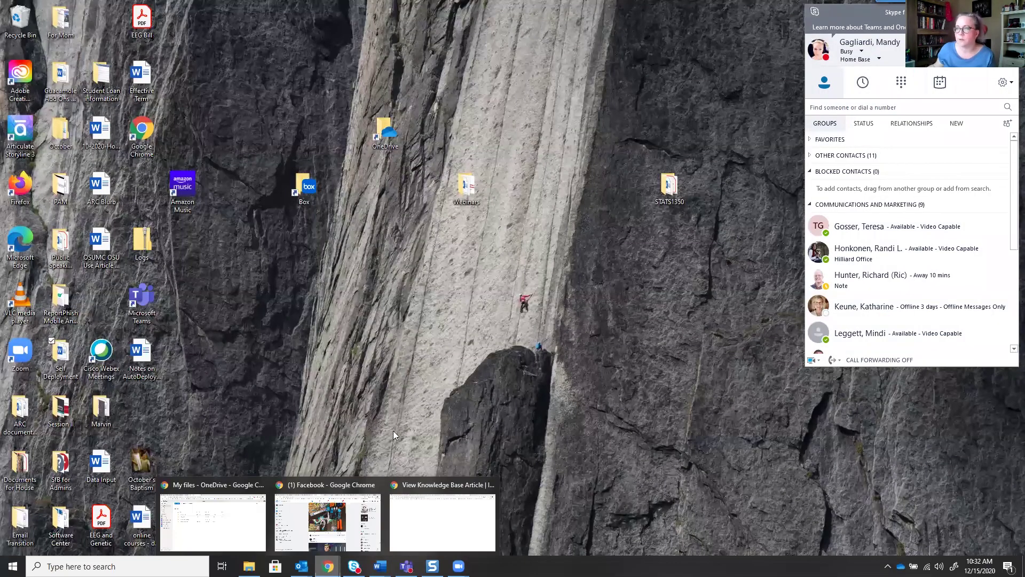
click(214, 510)
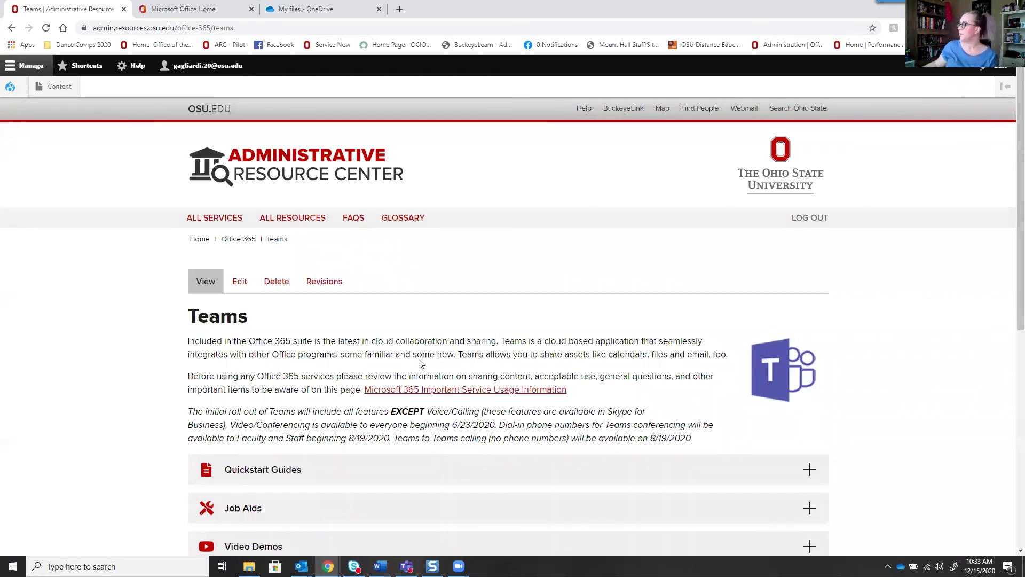
scroll(580, 339, down, 3)
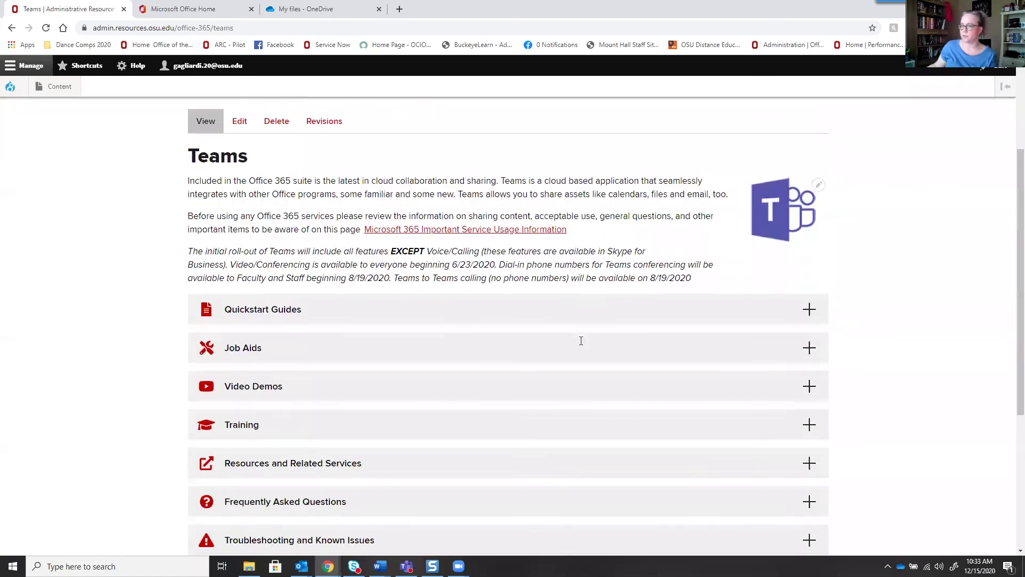
scroll(581, 341, down, 3)
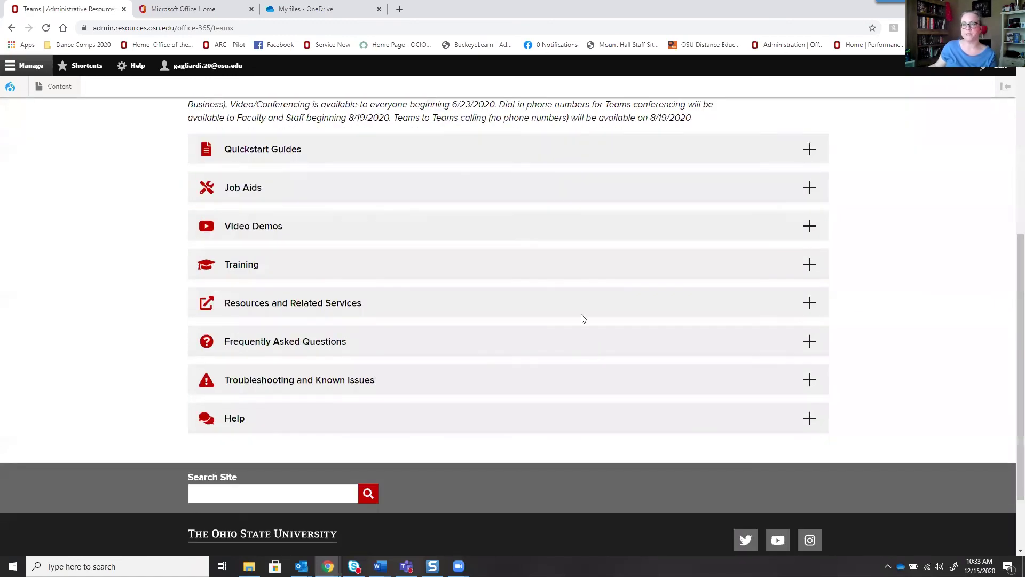
click(371, 220)
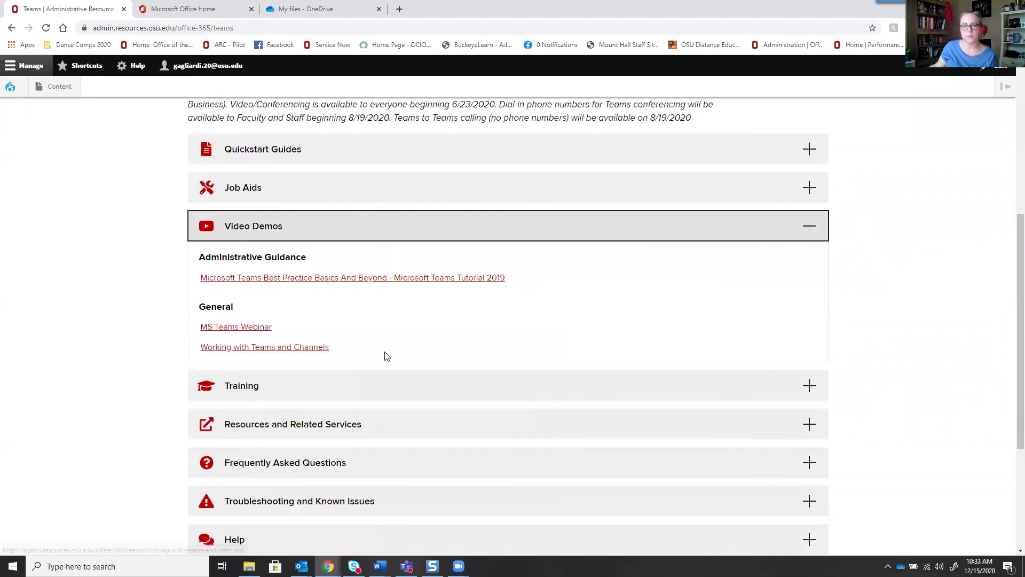
click(291, 387)
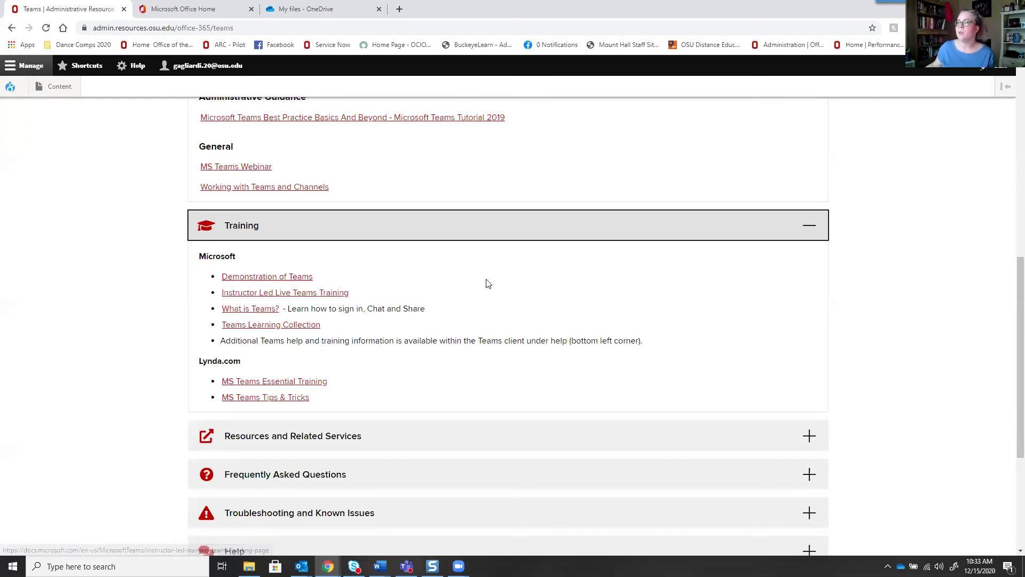
scroll(485, 283, up, 5)
Step: Switch to Microsoft Teams and open the files shared in the most recent one-to-one chat
key(super+d)
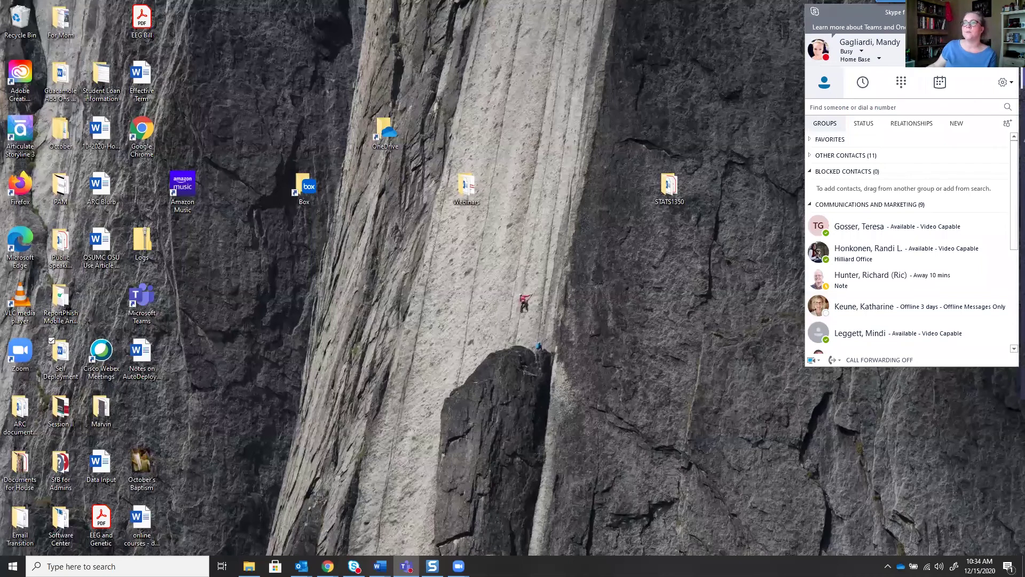
key(alt+Tab)
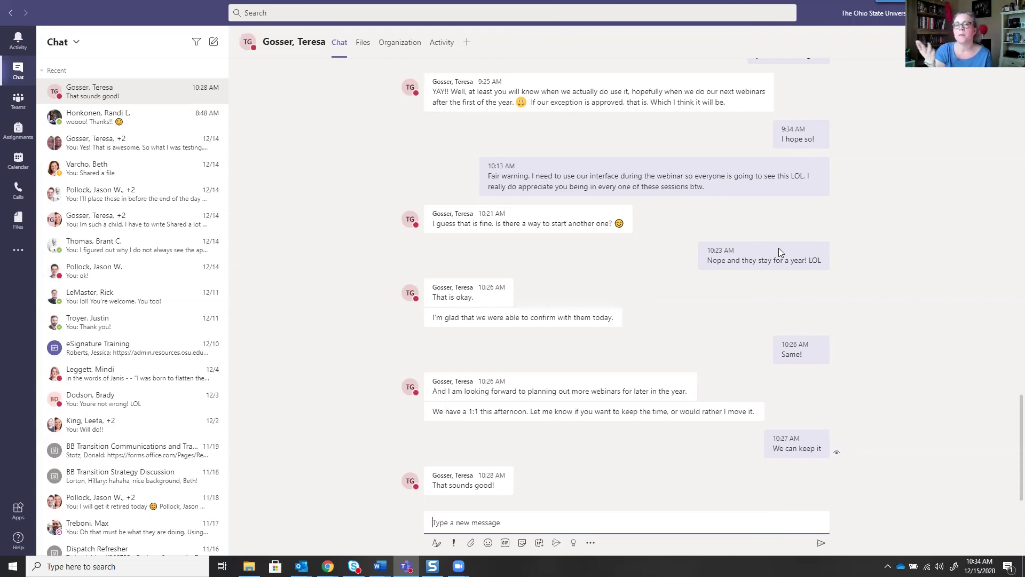
click(365, 45)
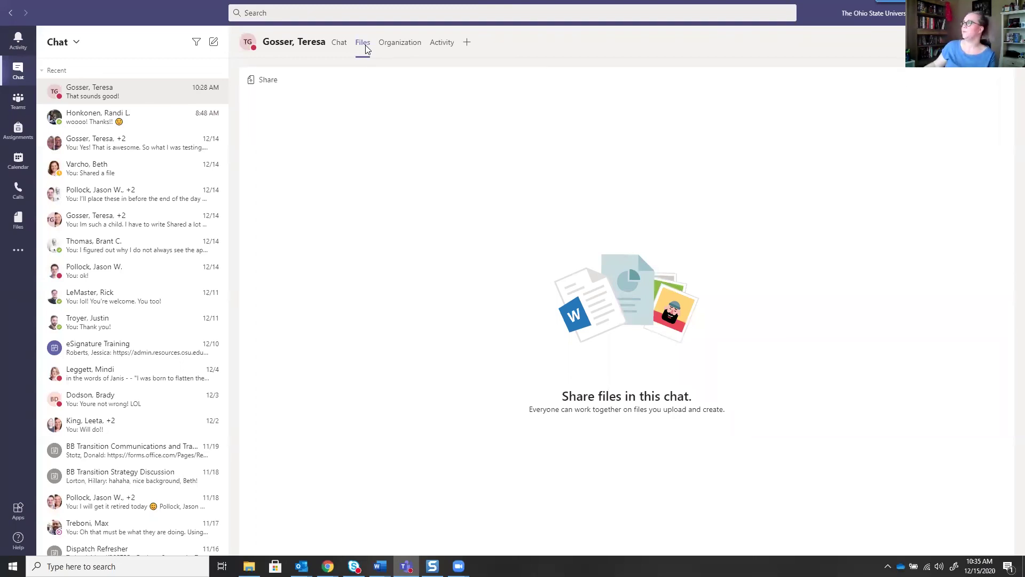
Step: Shrink the Teams window to share the Effective Term Word document from the desktop into the chat's files, and maximize it again
key(super+Down)
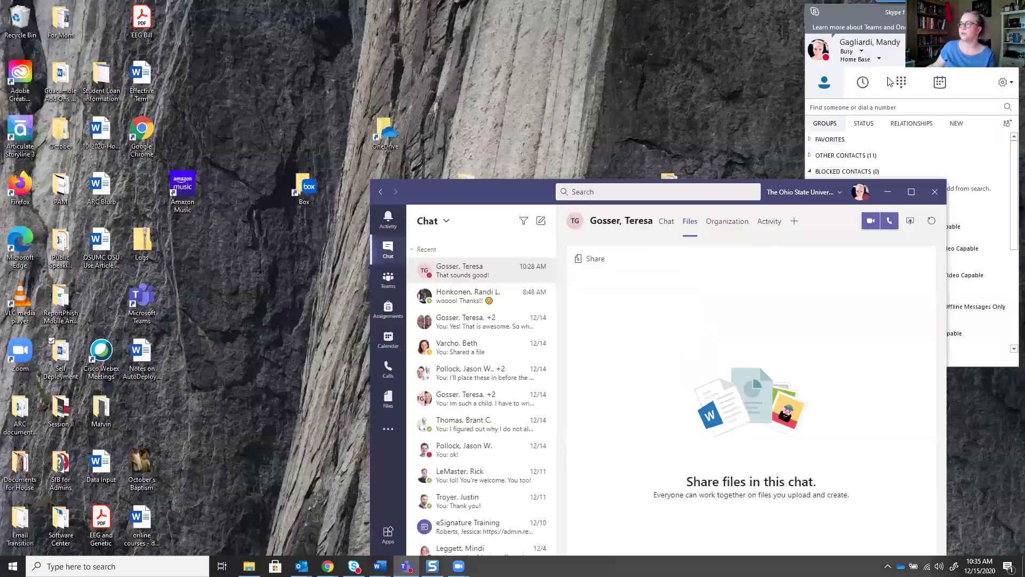
drag(502, 154, 478, 111)
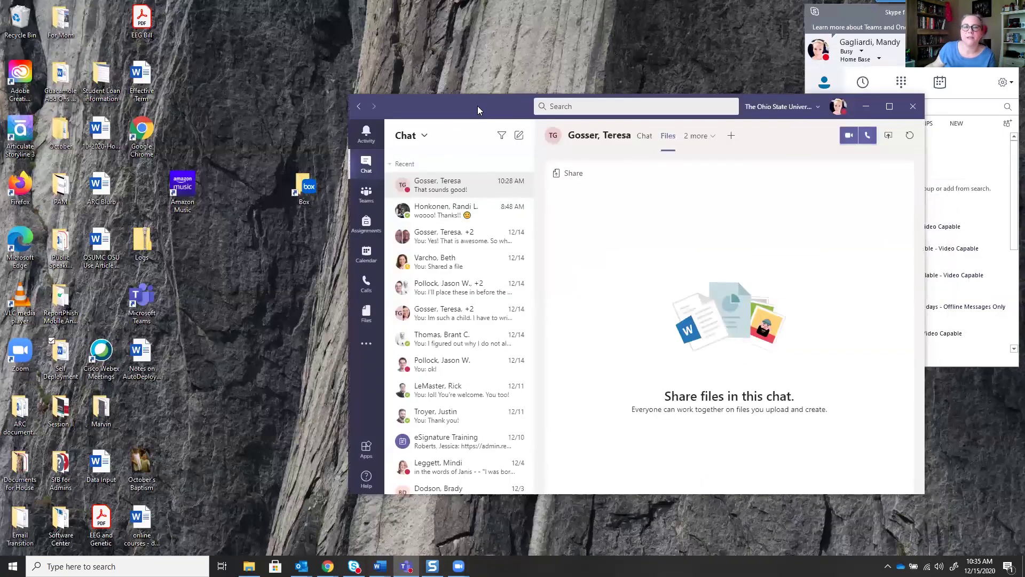
click(141, 80)
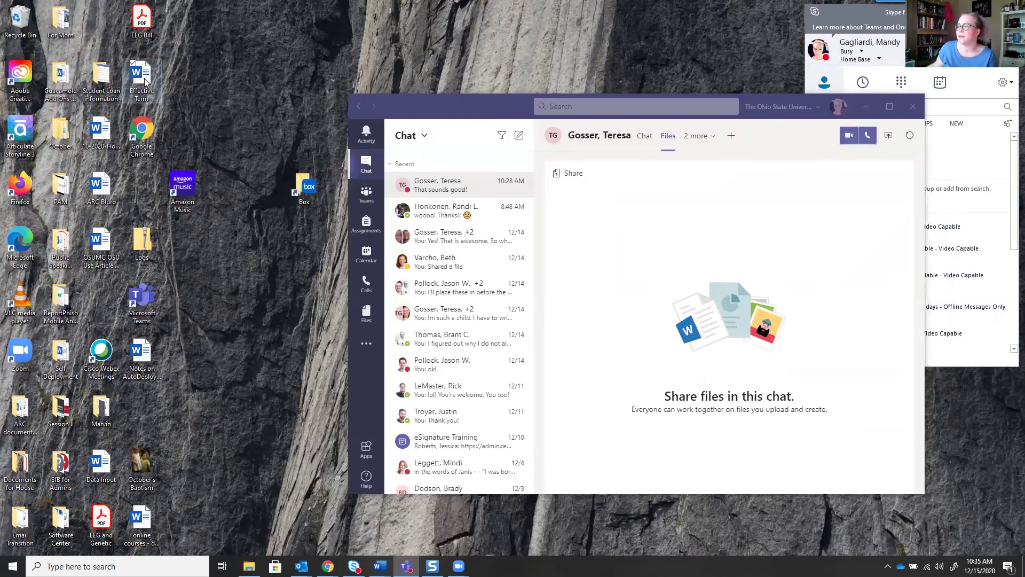
drag(145, 80, 781, 276)
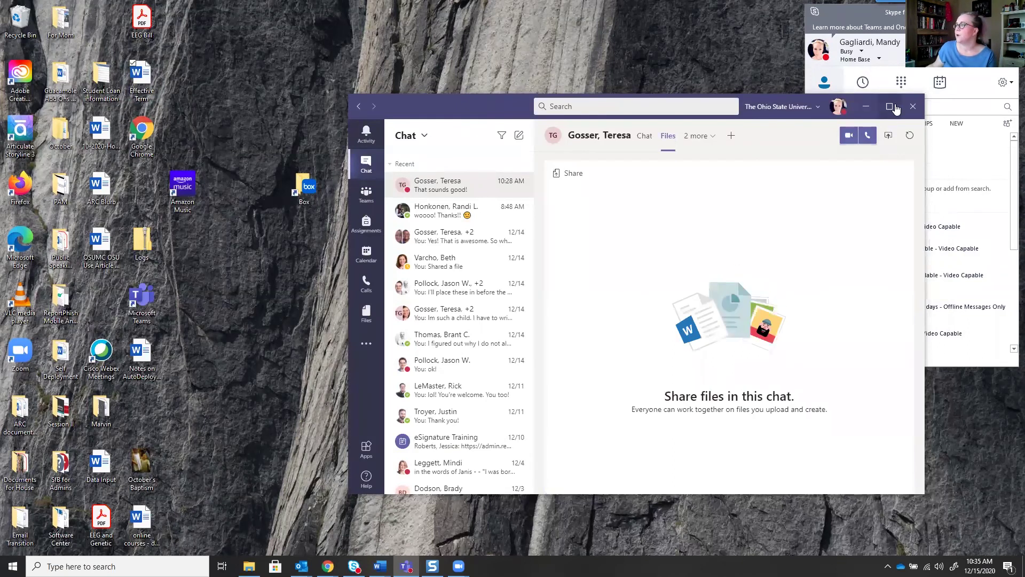
click(895, 108)
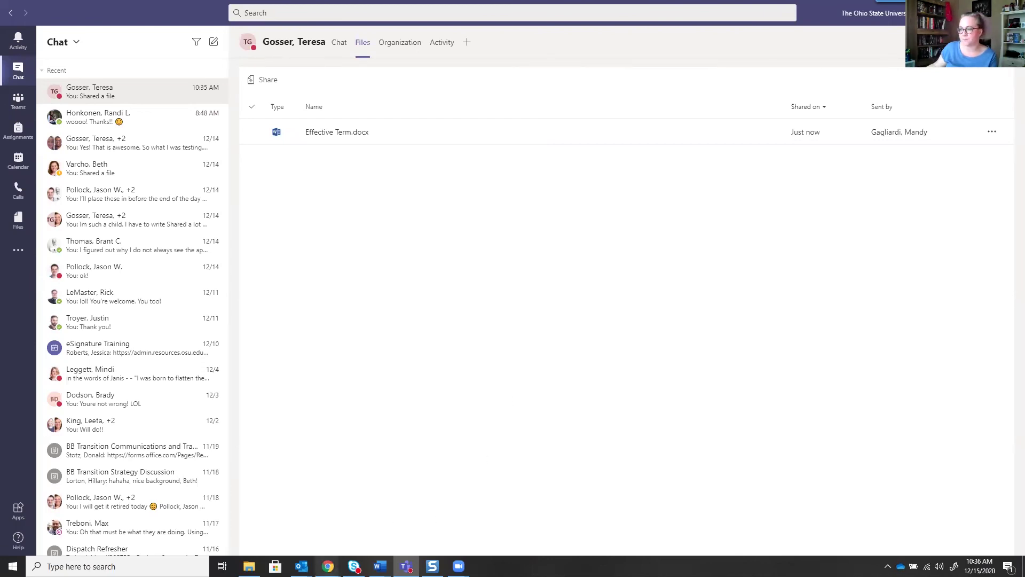
Step: Switch to OneDrive in Chrome and view the contents of the Microsoft Teams Chat Files folder
click(328, 566)
click(232, 518)
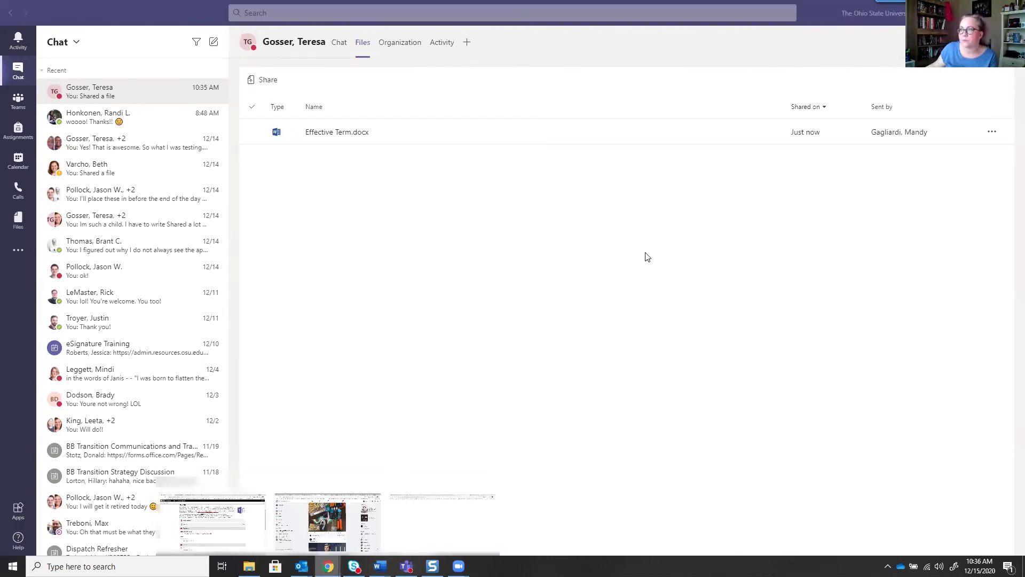
click(321, 11)
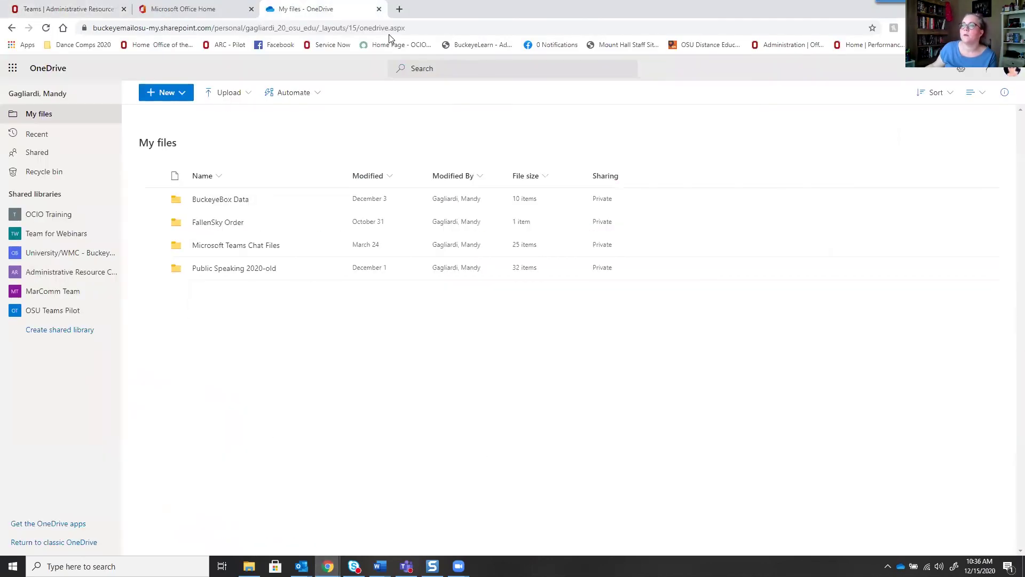
click(225, 246)
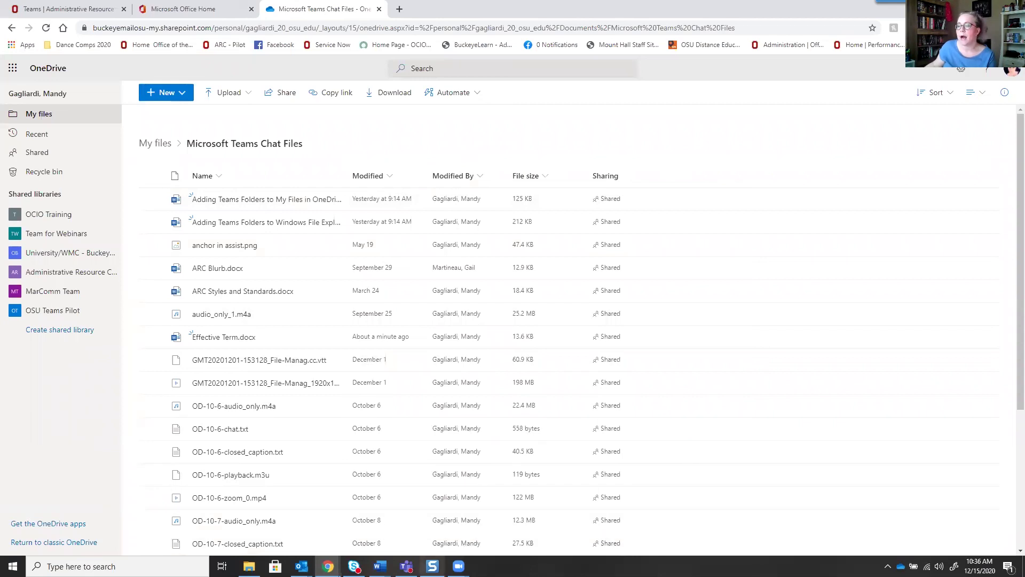
Step: Back in Microsoft Teams, share New Effective Term.docx from the OneDrive folder Public Speaking 2020-old with the same chat
mouse_move(432, 565)
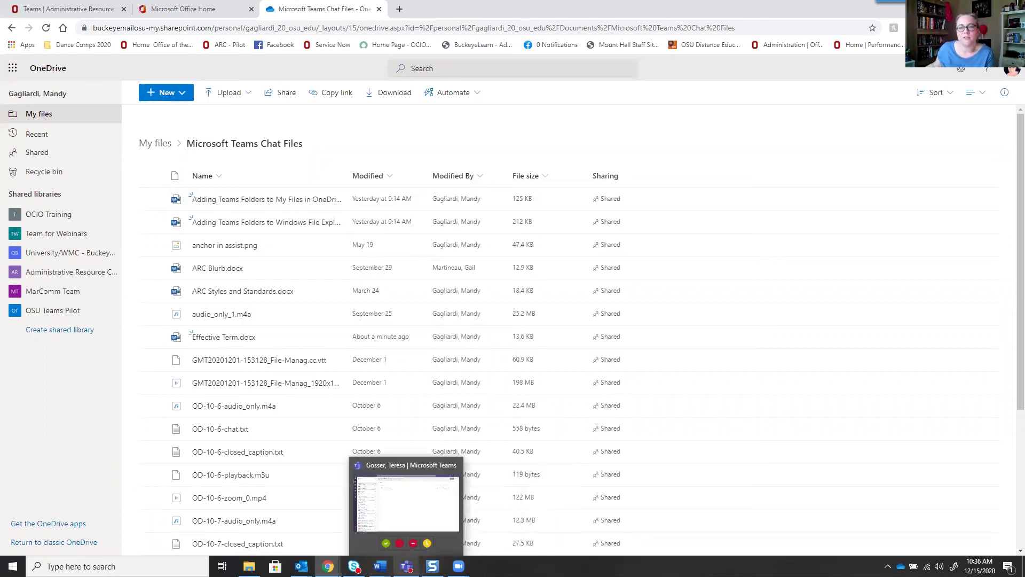
click(420, 485)
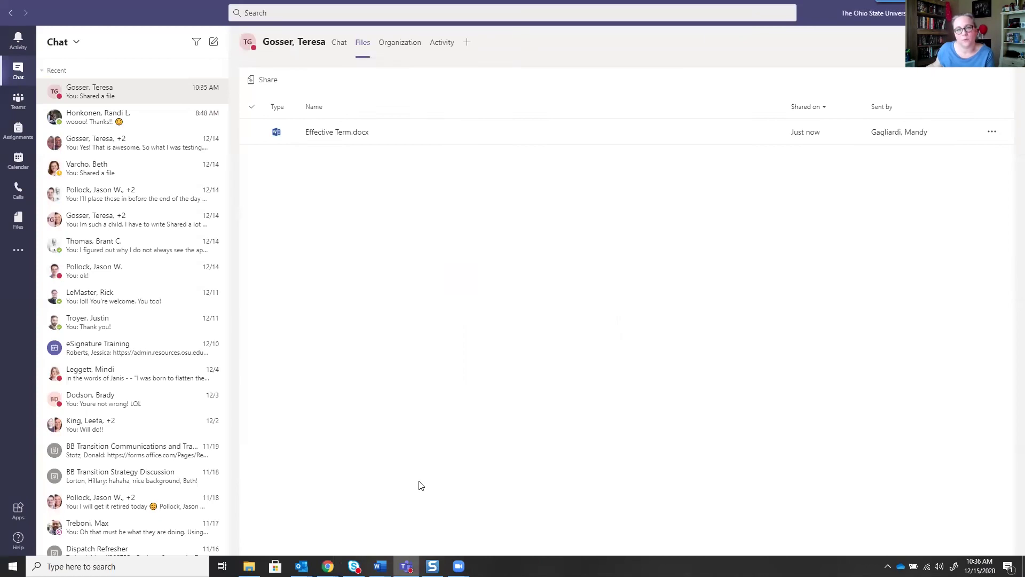
click(272, 85)
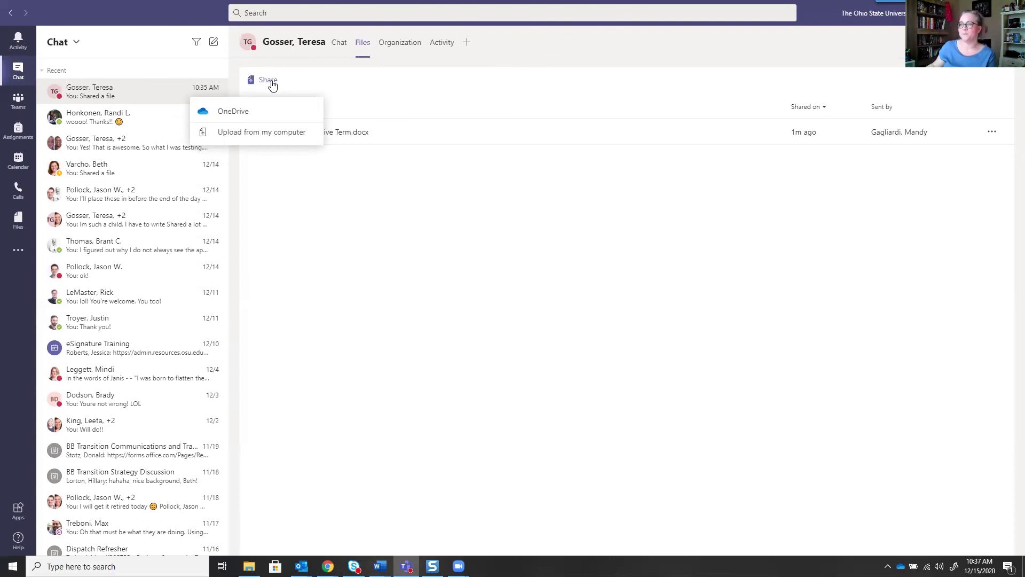
click(246, 113)
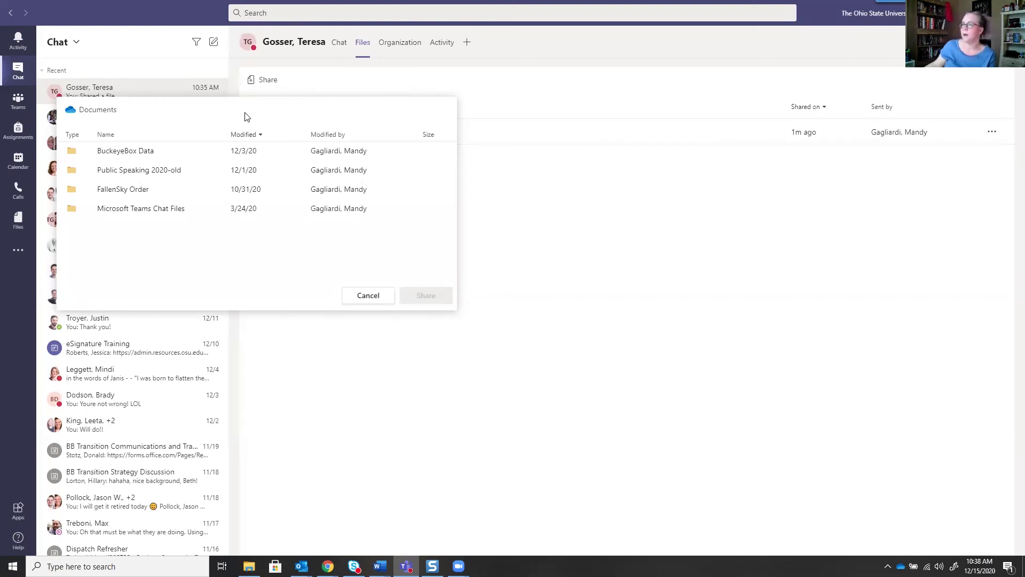
click(122, 171)
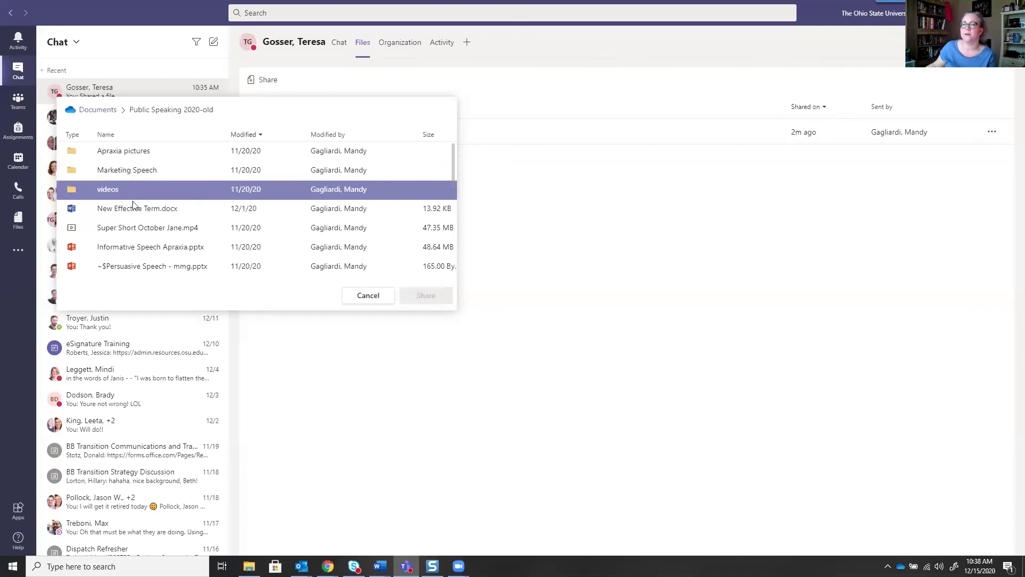
click(281, 208)
click(423, 295)
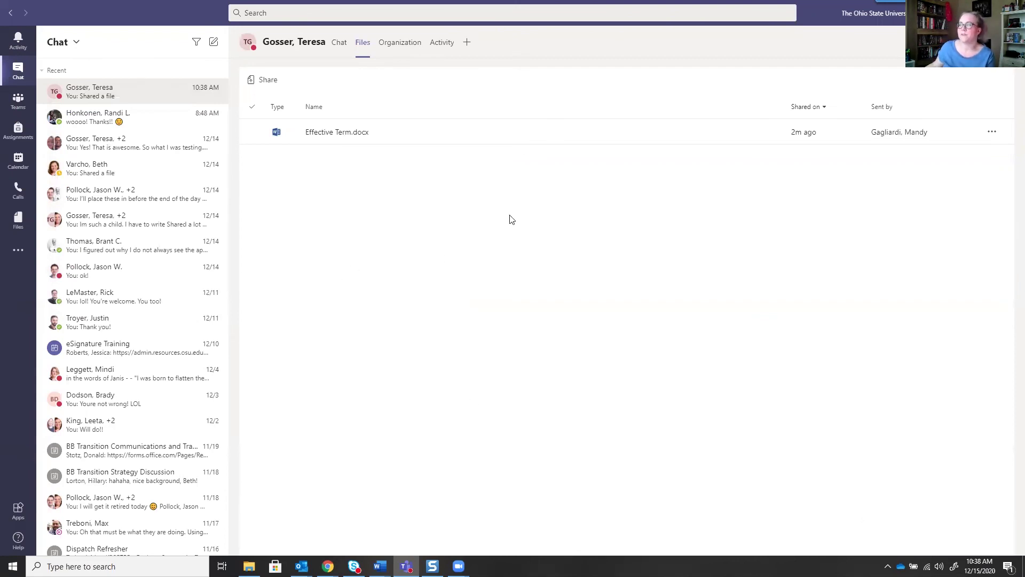
Step: Check the shared documents in the chat conversation and select New Effective Term.docx in the chat's file list
click(336, 49)
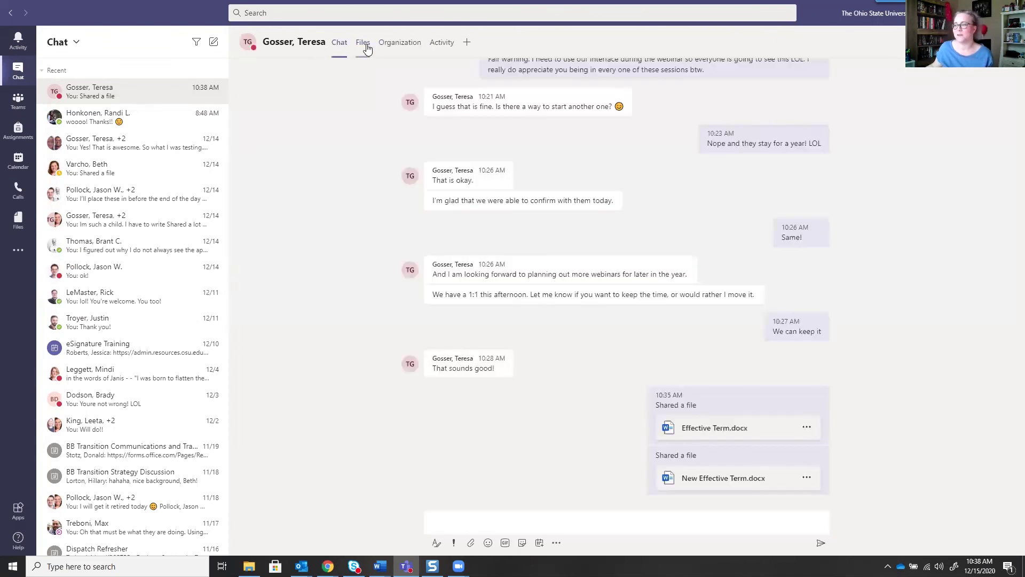
click(364, 46)
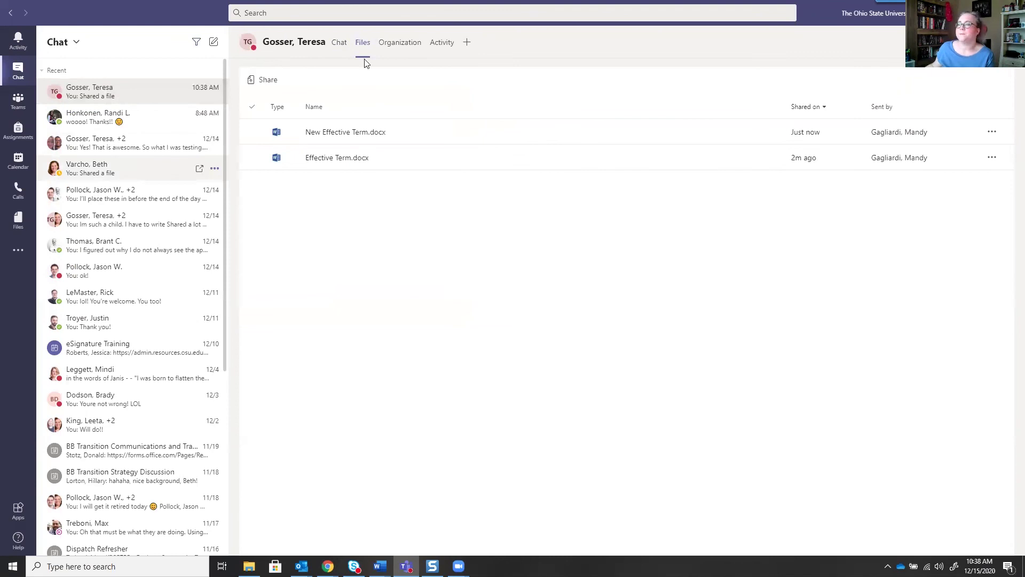
click(457, 134)
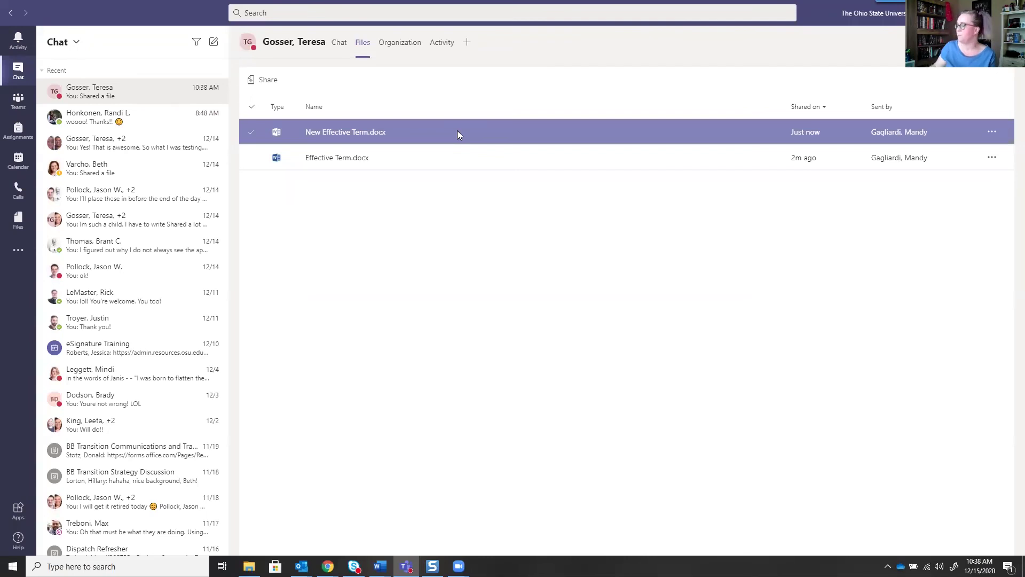
Step: Open the files of the General channel in the Test Team for Webinars team
click(19, 103)
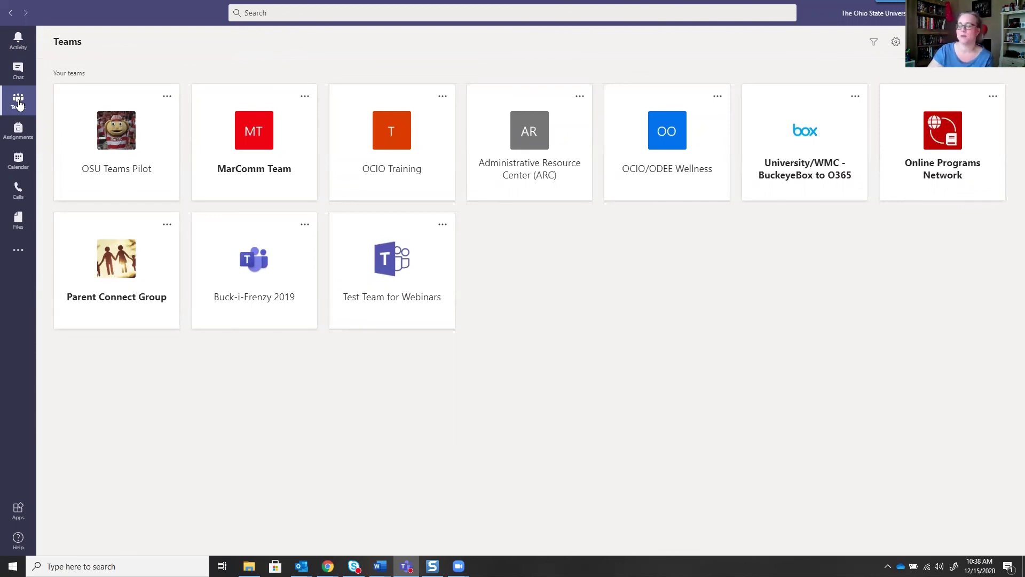
click(417, 277)
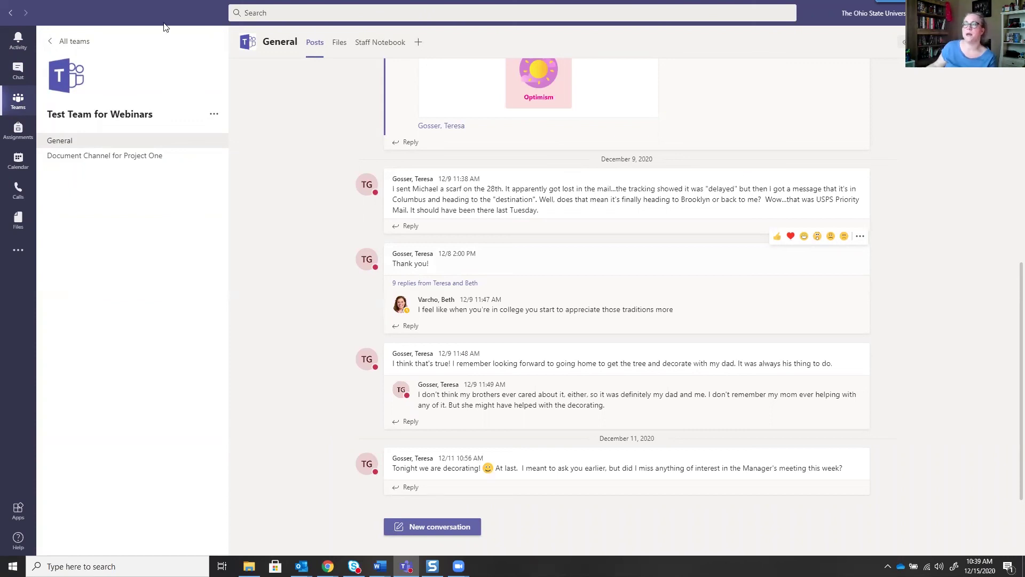
click(340, 44)
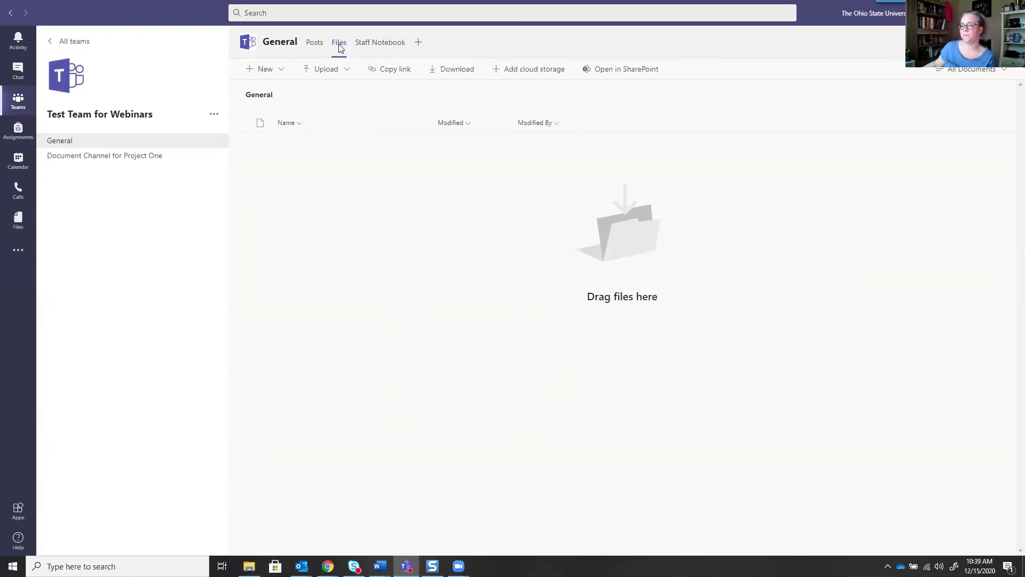
Step: In OneDrive in Chrome, open the General folder in the Team for Webinars shared library
mouse_move(328, 566)
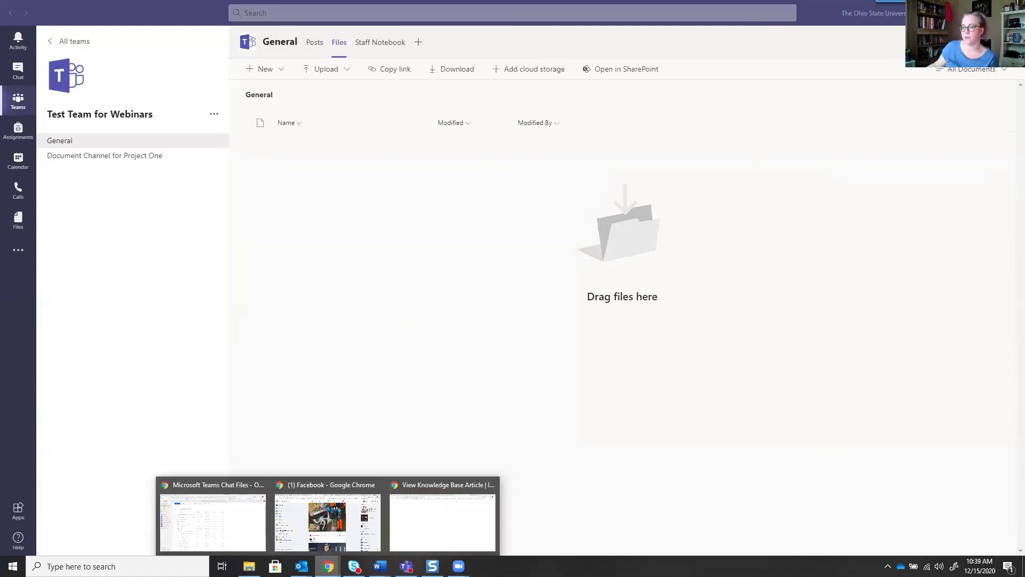
click(229, 535)
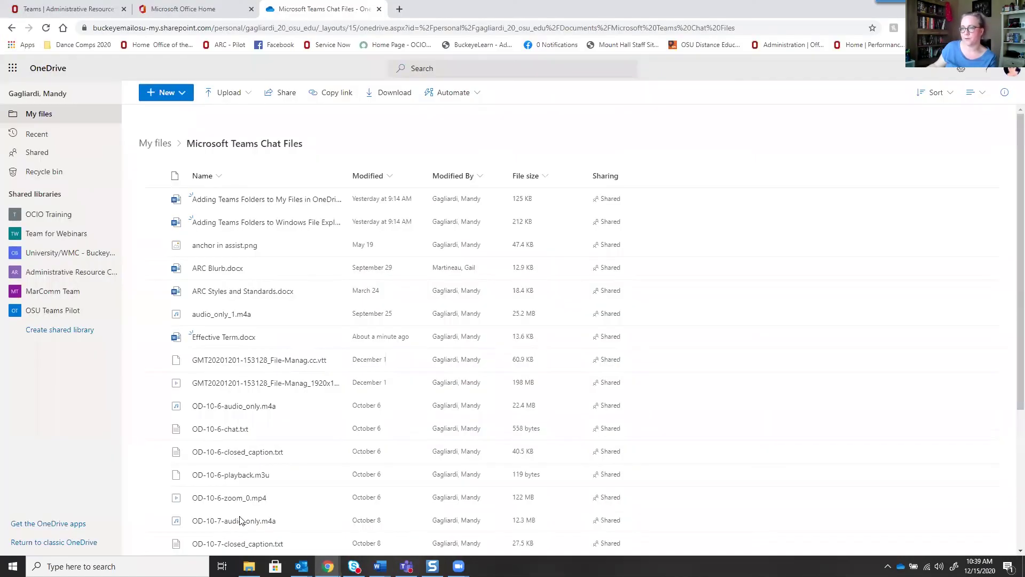
click(44, 239)
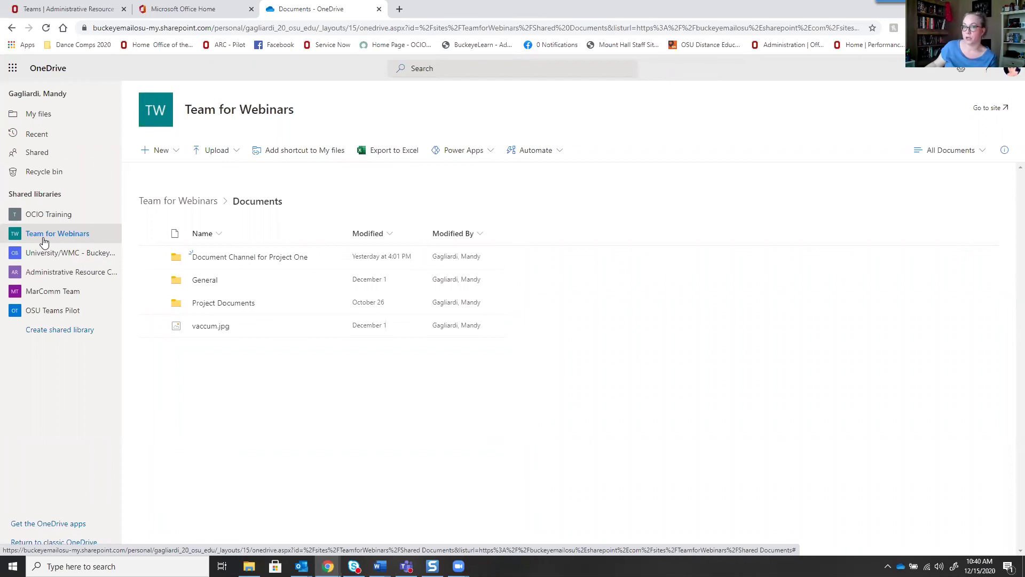
click(261, 285)
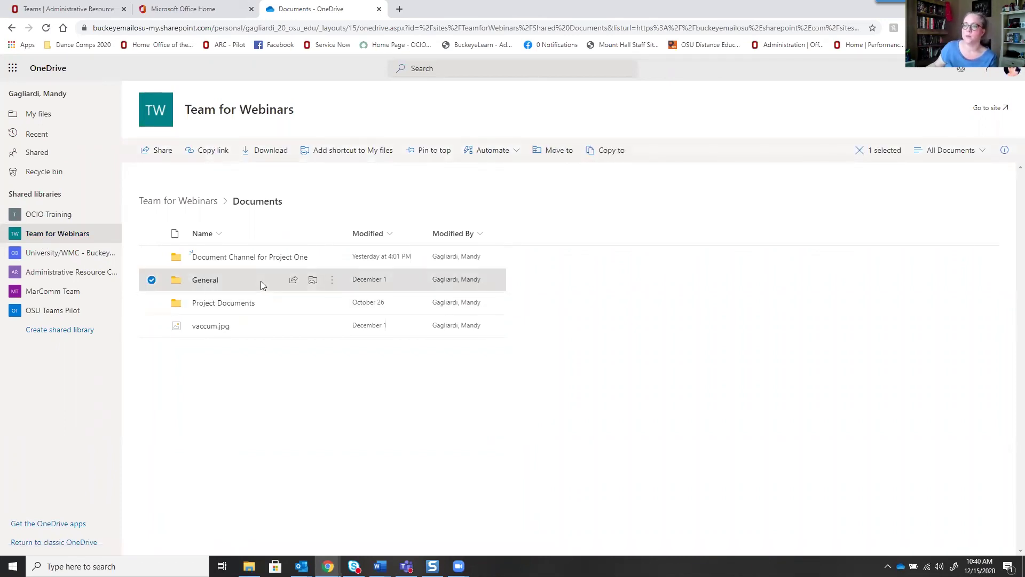
click(202, 286)
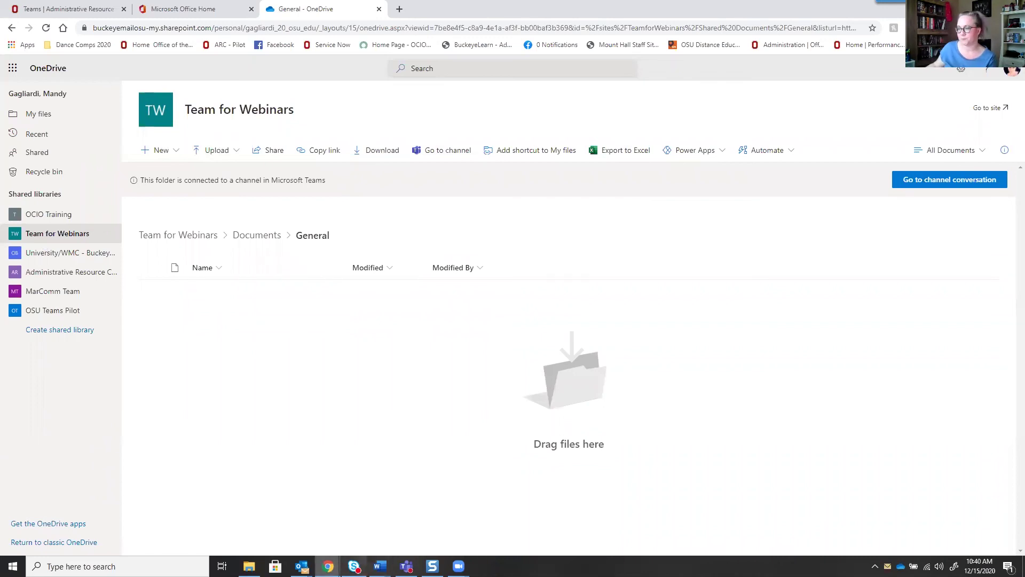
Step: Back in Microsoft Teams, upload Walkthrough for Mac from the desktop folder Self Deployment to the General channel's files
click(406, 566)
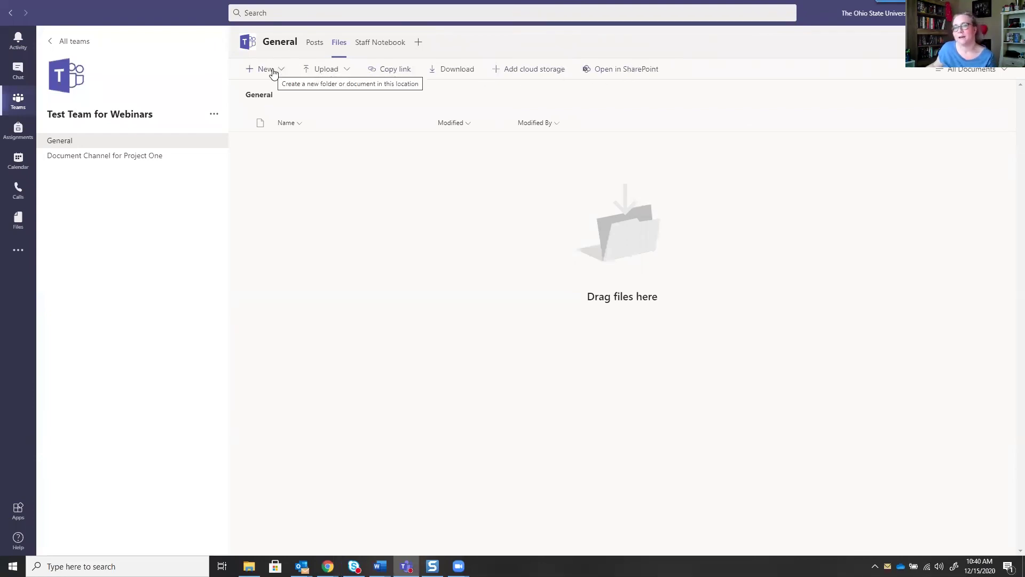
click(282, 72)
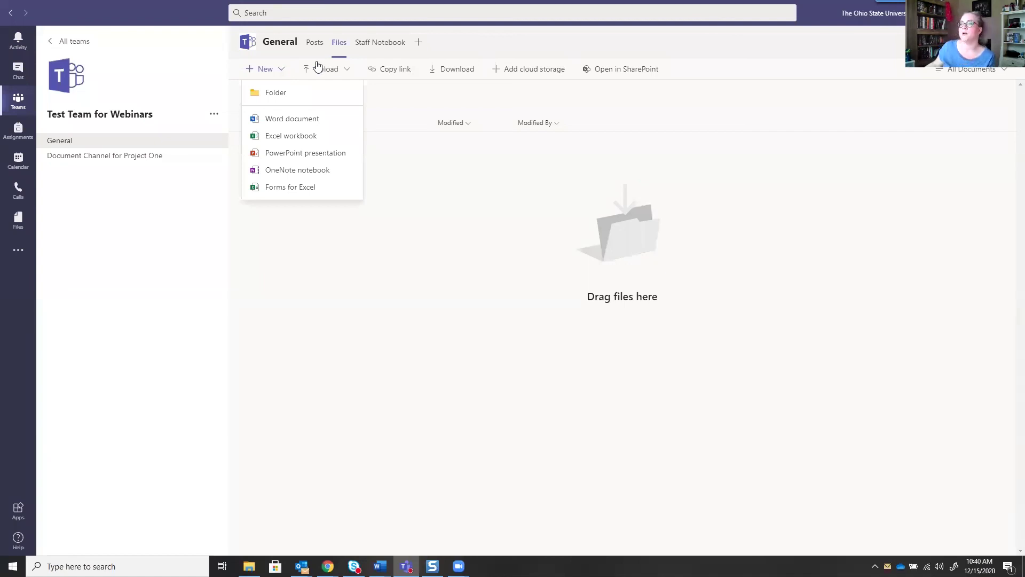
click(345, 76)
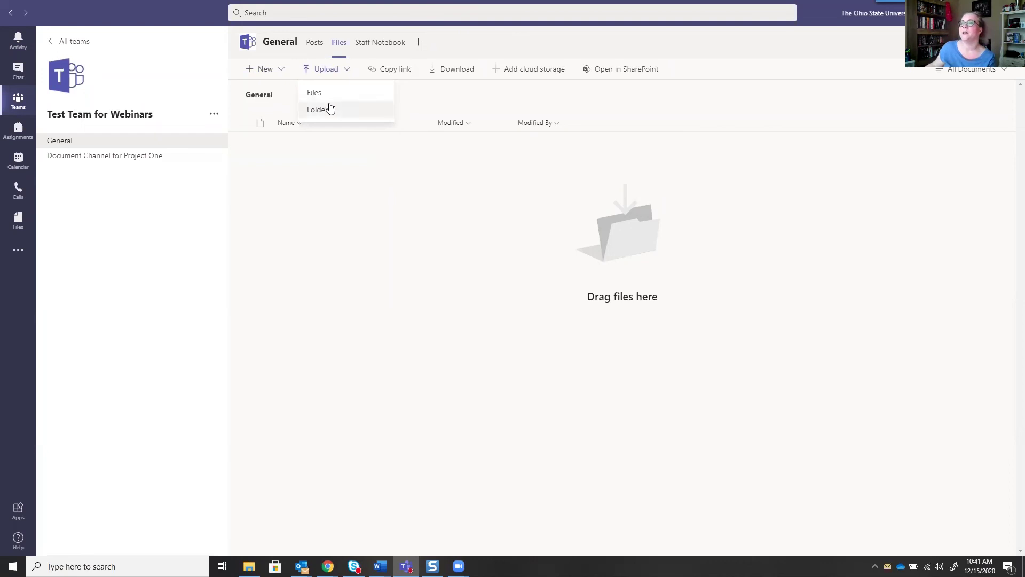
click(327, 93)
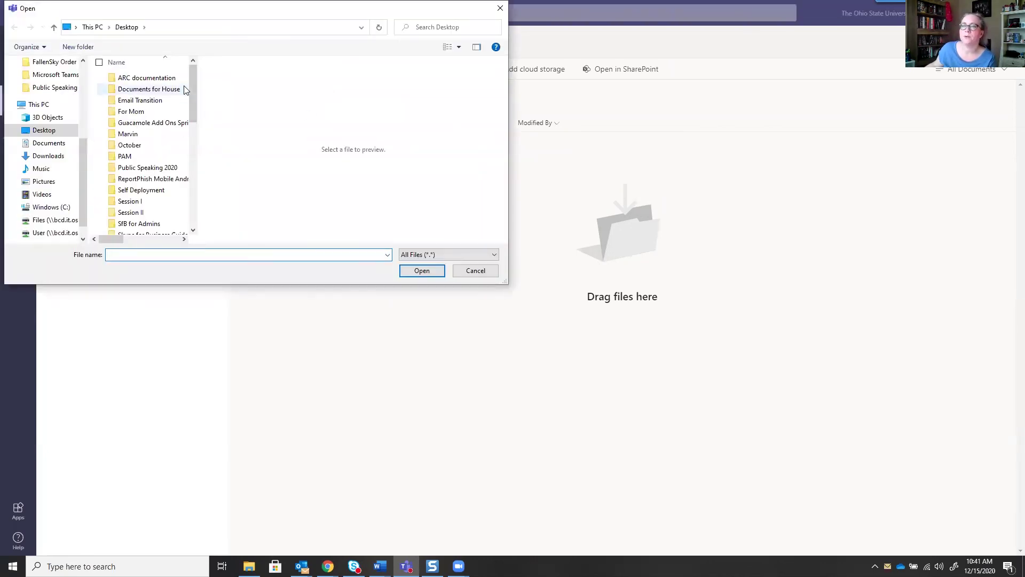
click(155, 190)
click(424, 273)
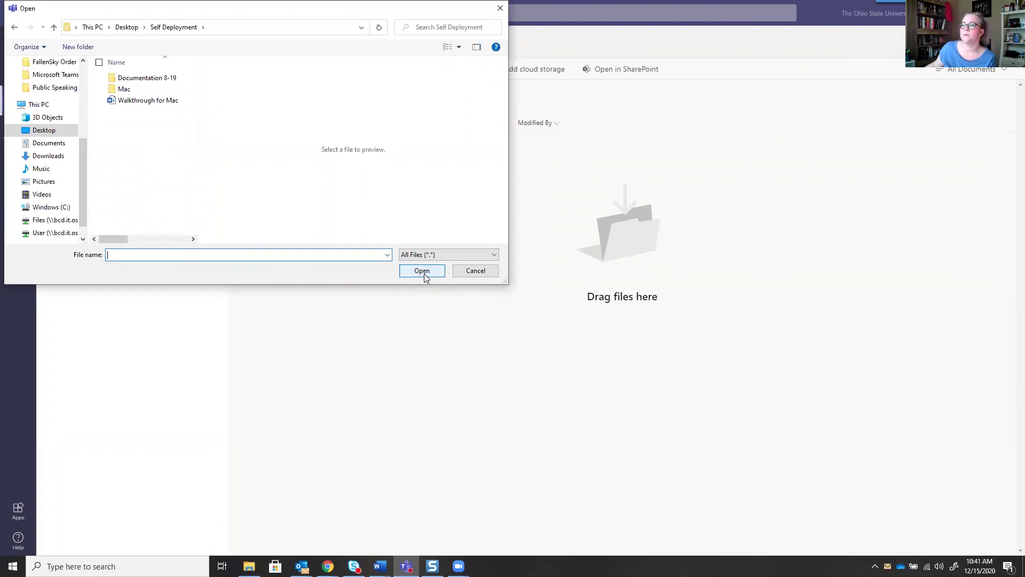
click(148, 100)
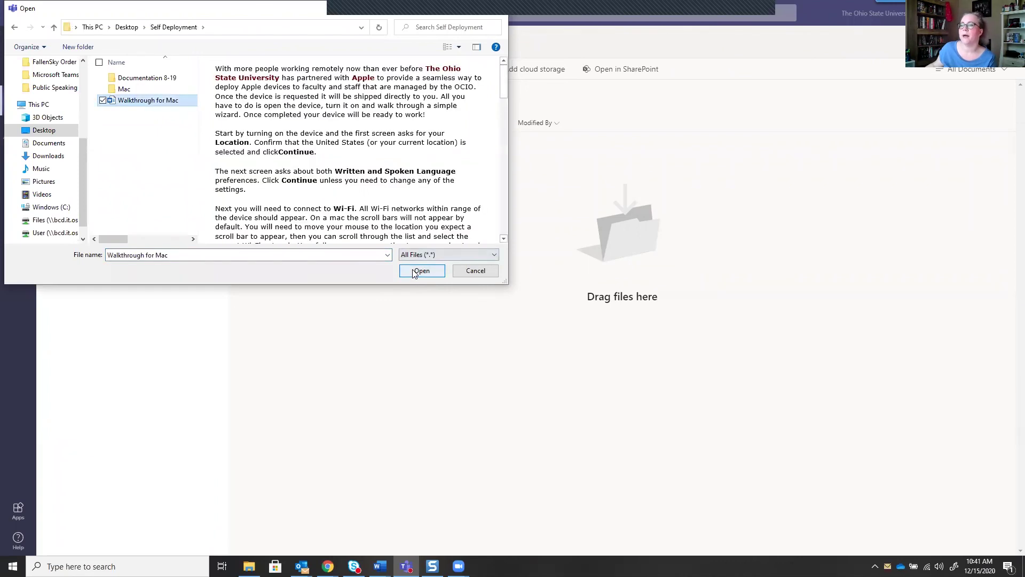
click(413, 271)
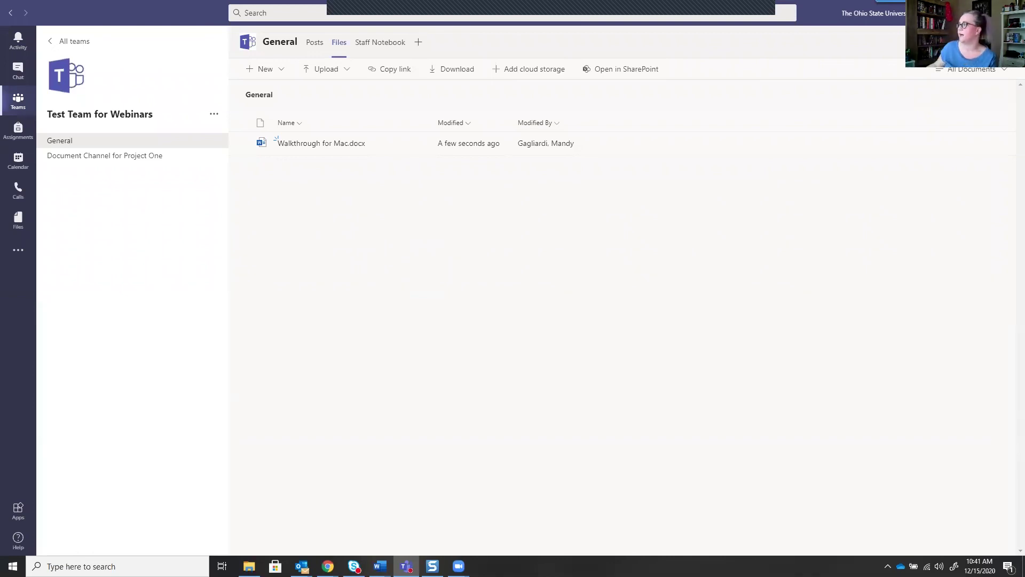
Step: Add the desktop folder ReportPhish Mobile Android to the General channel's files, and check the General folder in OneDrive in Chrome
key(super+Down)
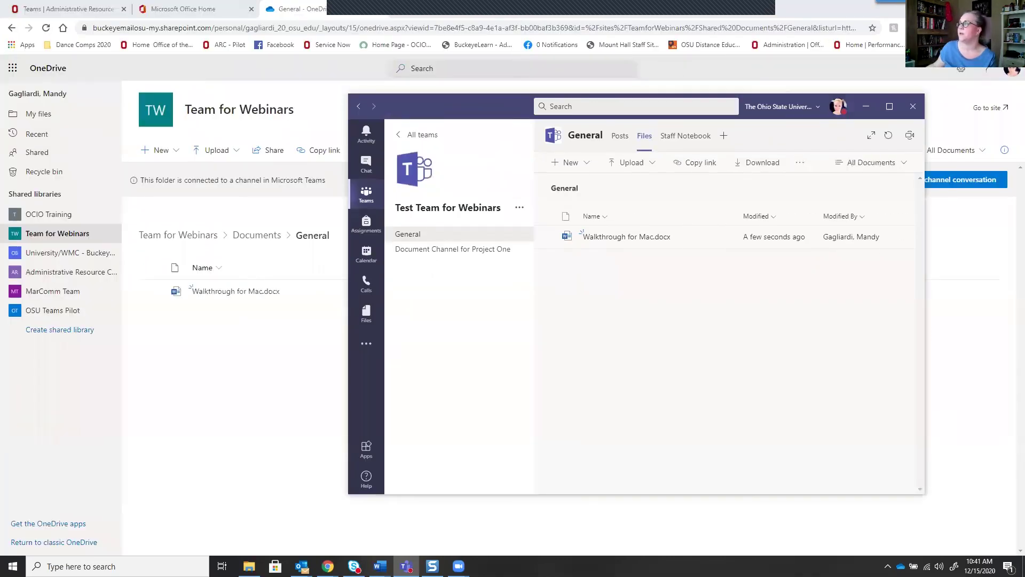
key(super+Down)
key(alt+Tab)
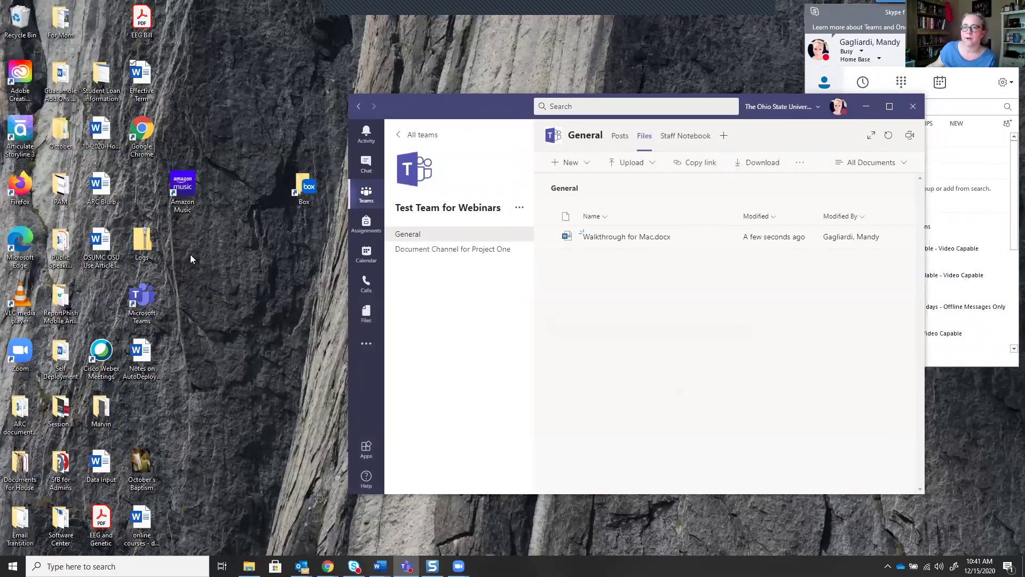
drag(60, 304, 712, 292)
click(889, 106)
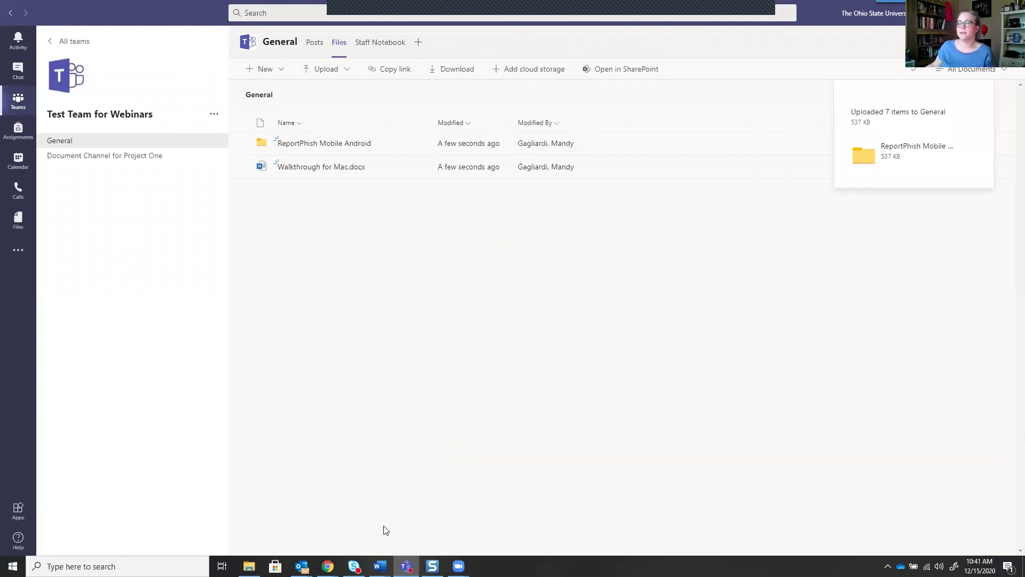
click(327, 566)
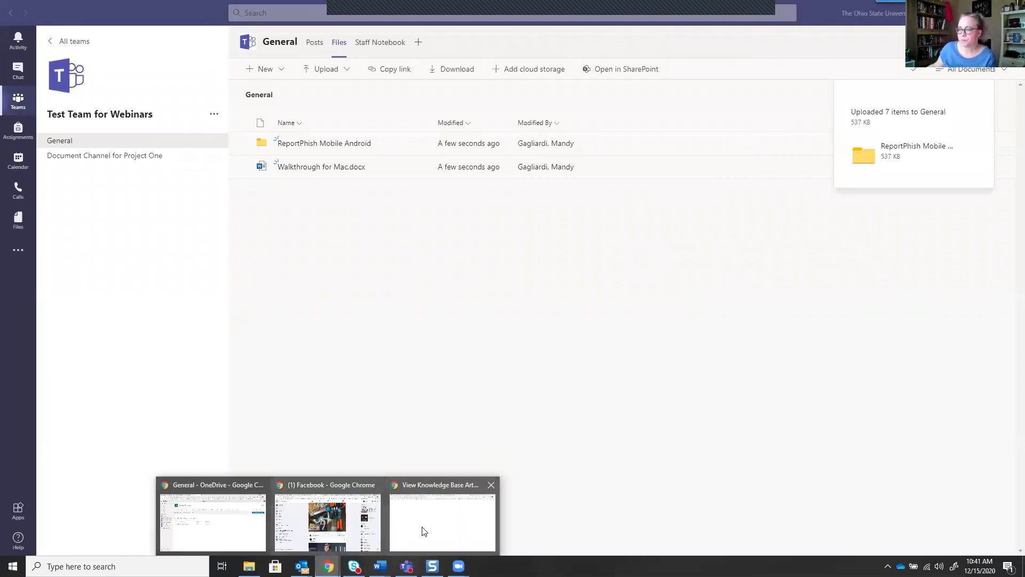
click(230, 507)
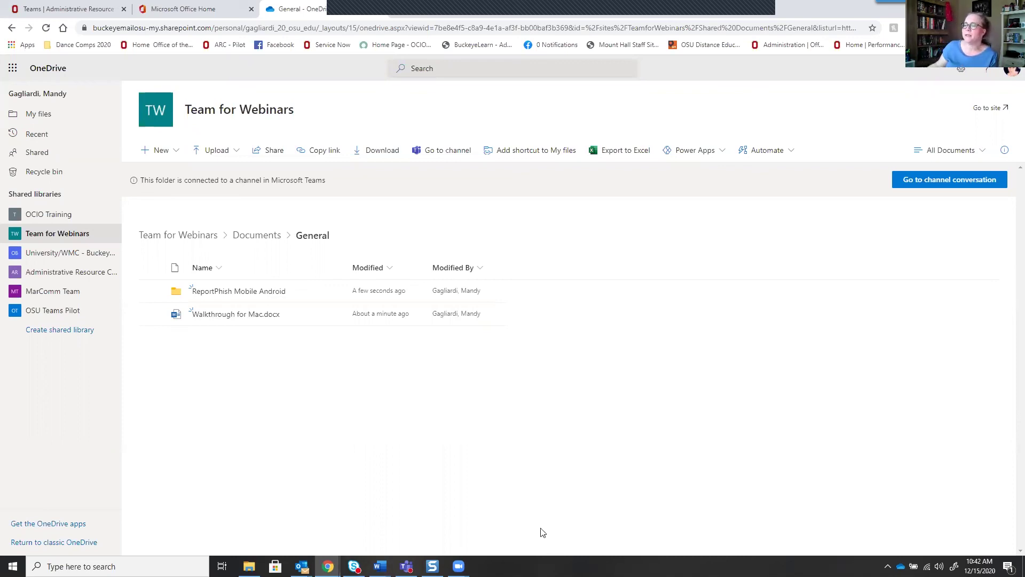
Step: Back in Microsoft Teams, open the management page of Test Team for Webinars and expand its members and guests list
click(406, 566)
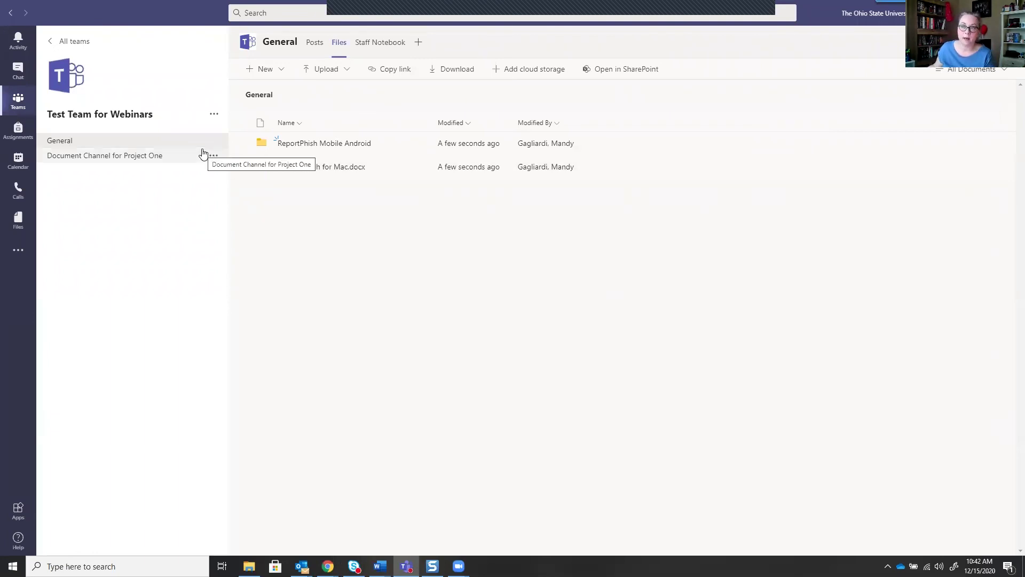
click(214, 116)
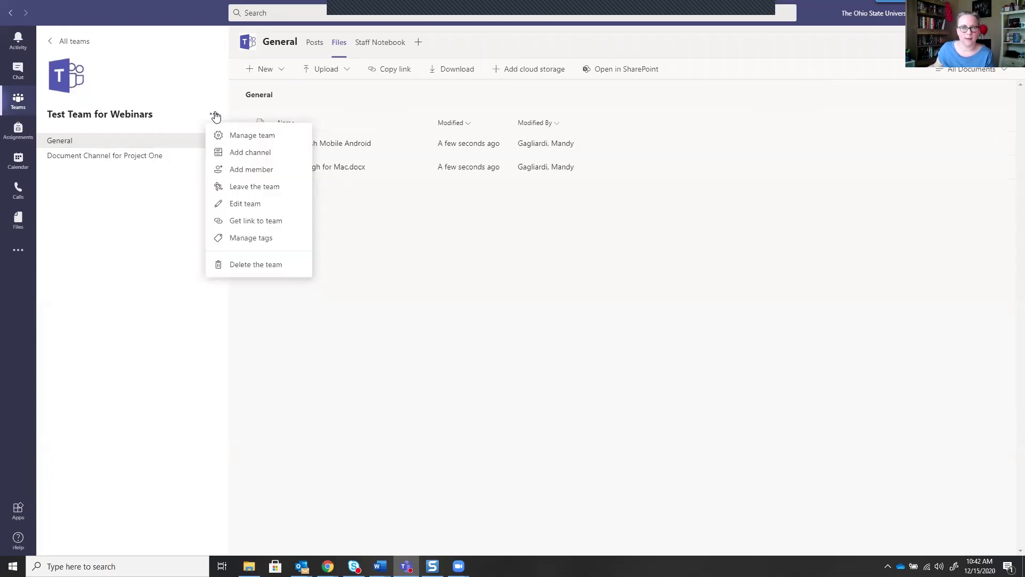
click(233, 138)
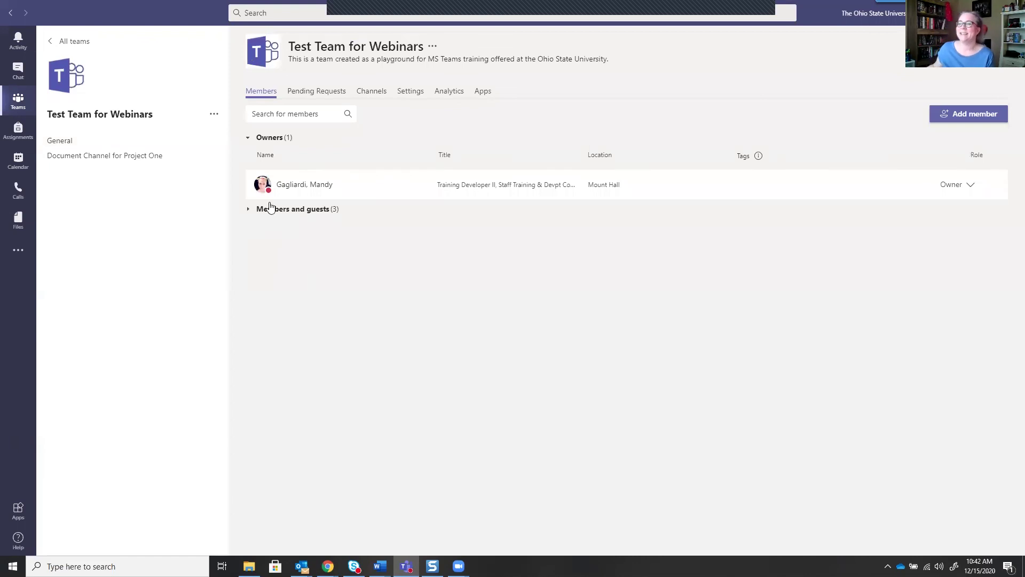
click(248, 214)
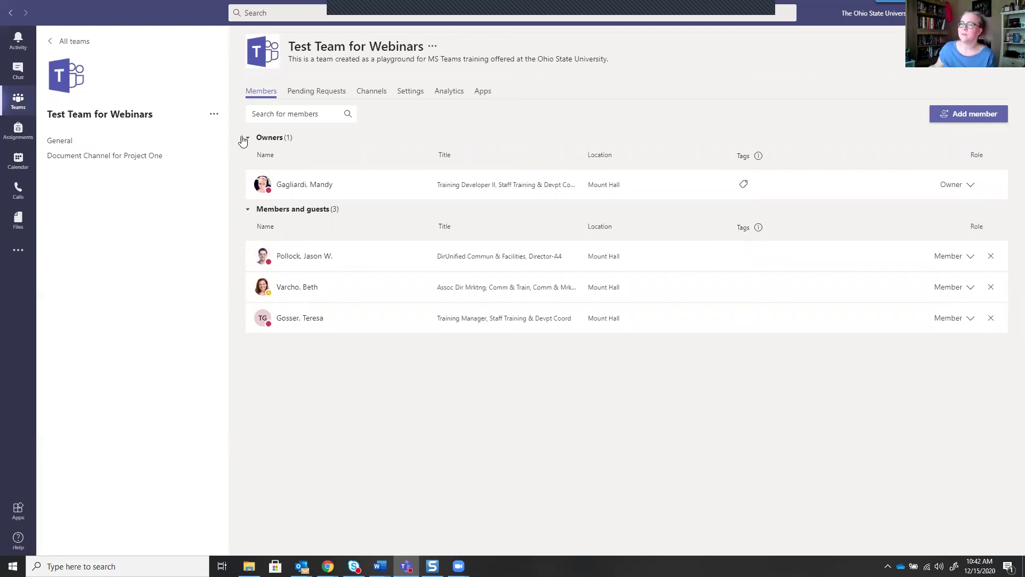
Step: Post a new conversation in the General channel asking a team member by name "can you see the documents that were uploaded"
click(103, 140)
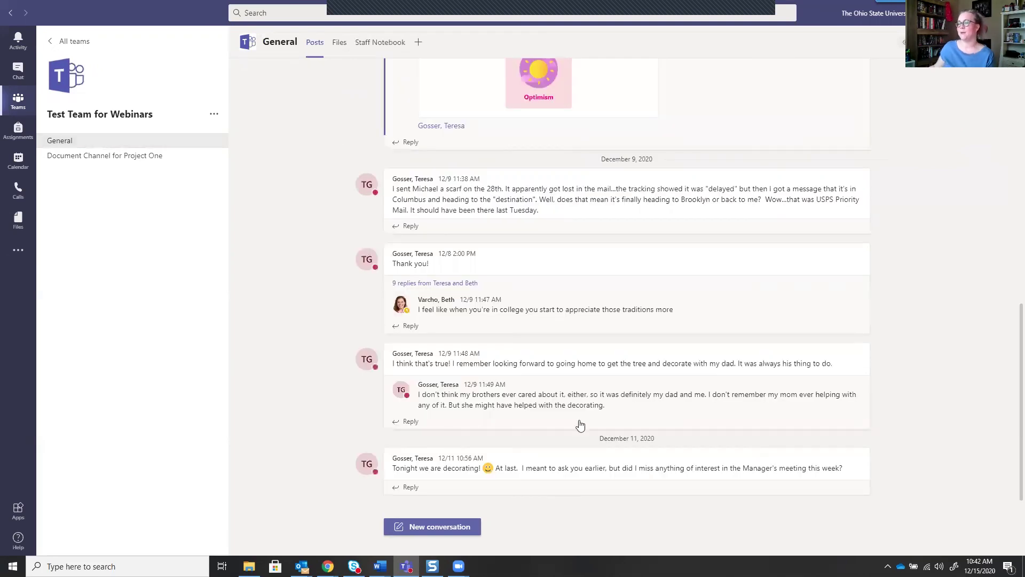
click(457, 528)
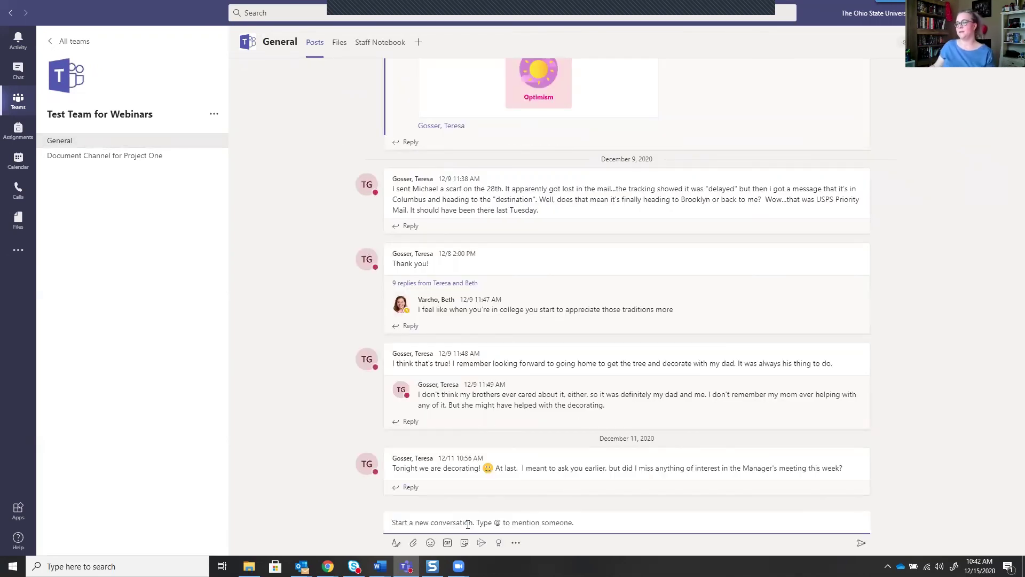
text(Tere)
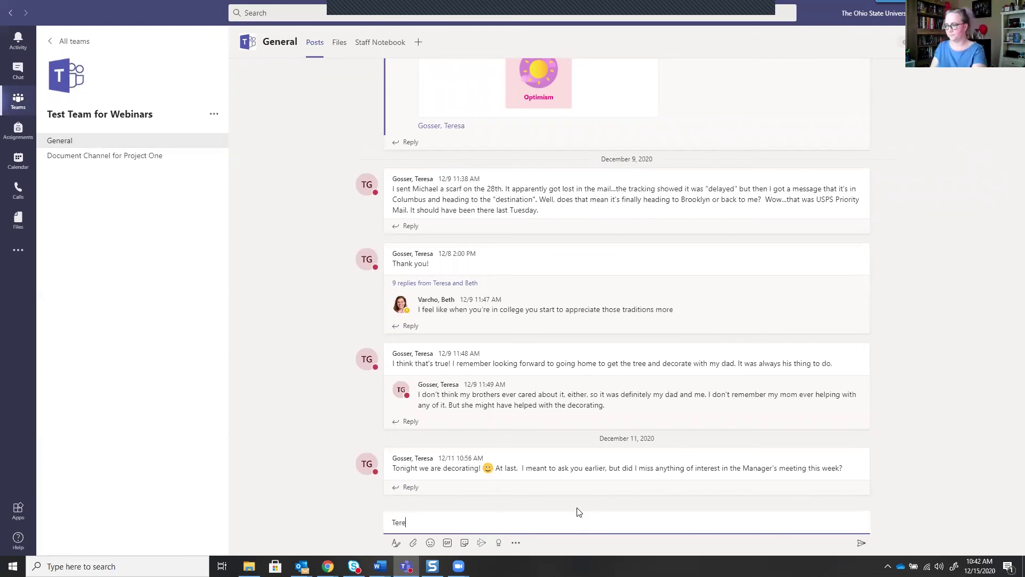
text(sa can you see t)
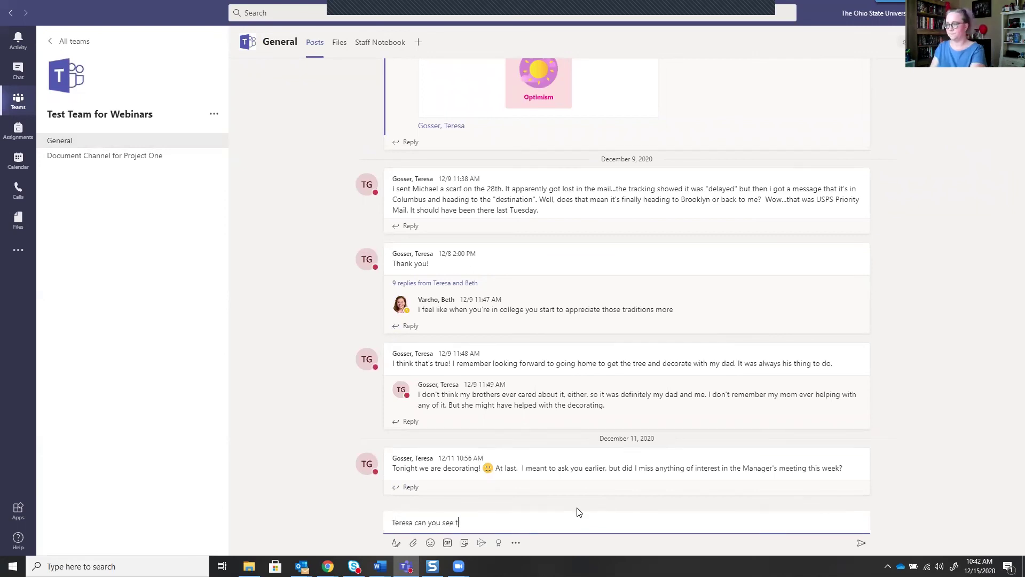
text(he documents t)
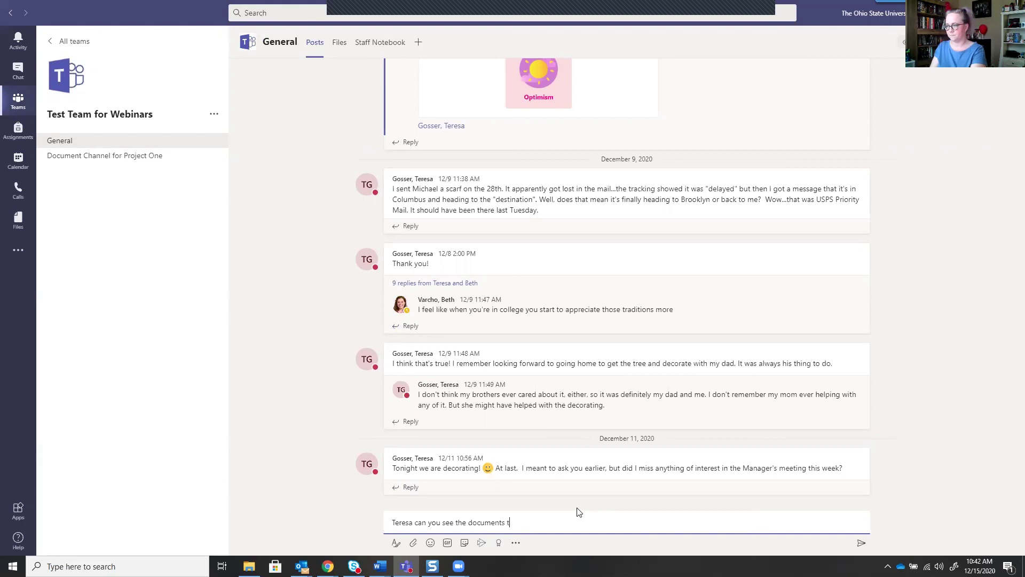
text(hat were uploaded)
key(Return)
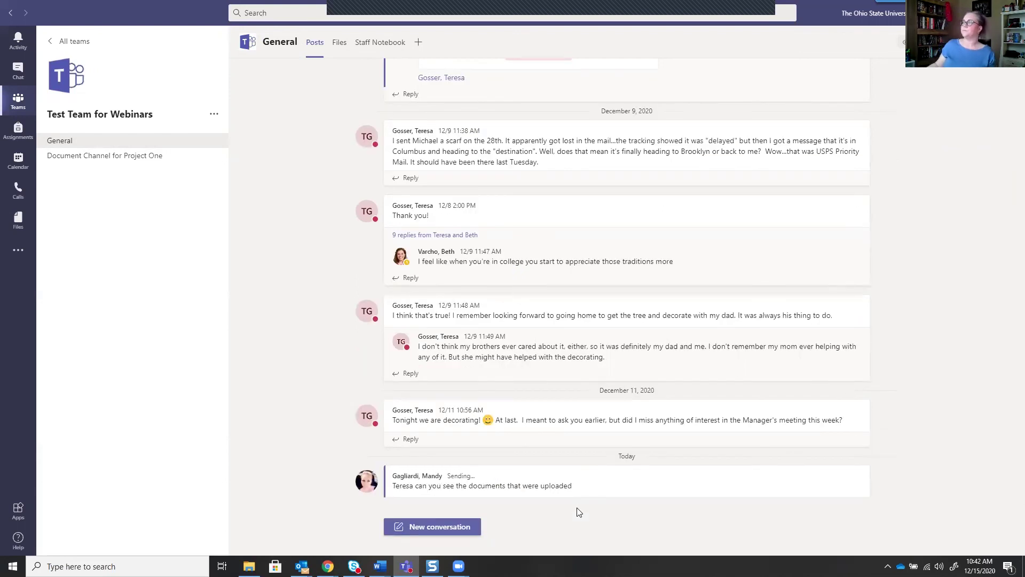
scroll(597, 287, up, 5)
scroll(597, 287, down, 5)
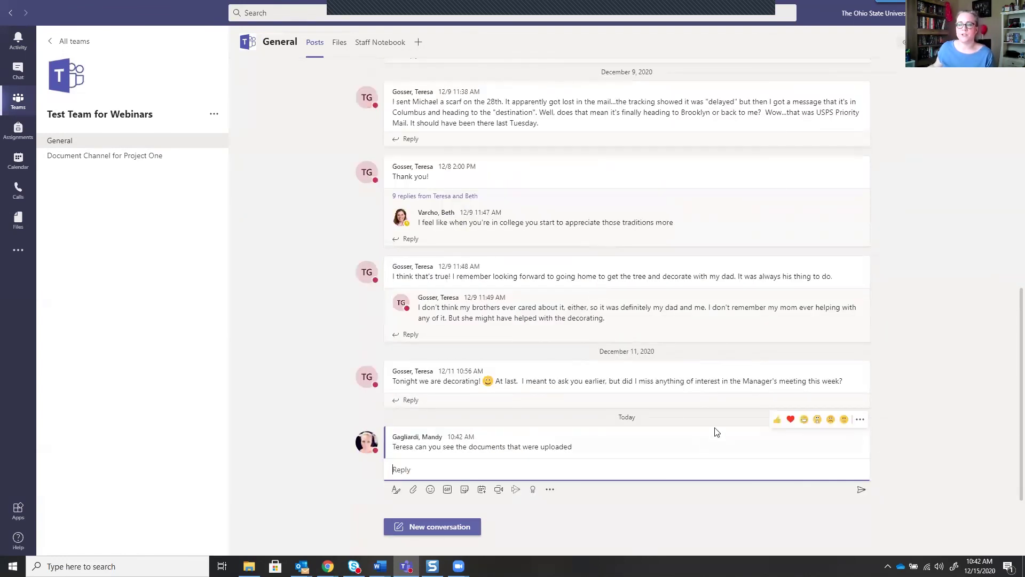
text(@Teresa)
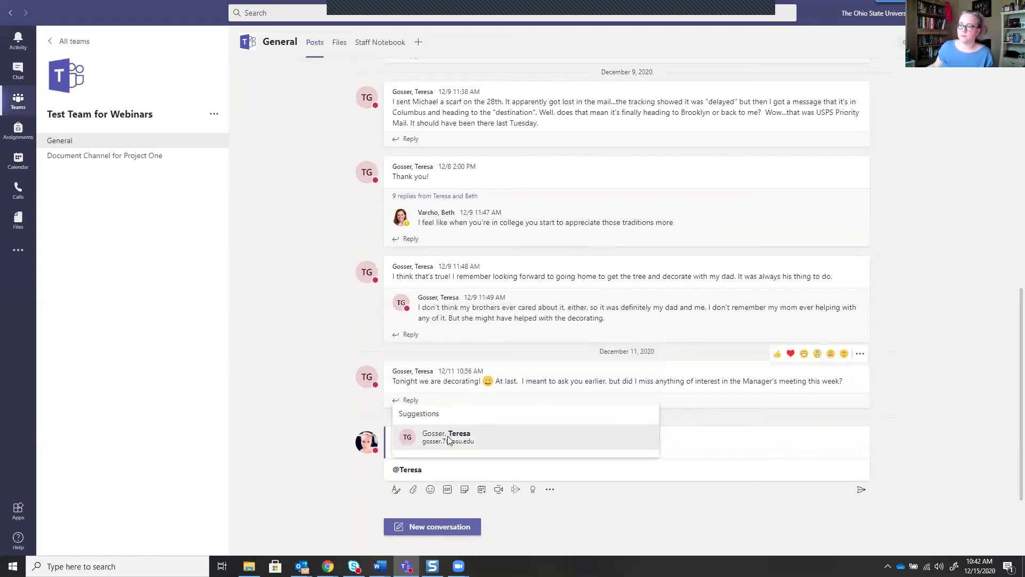
click(442, 440)
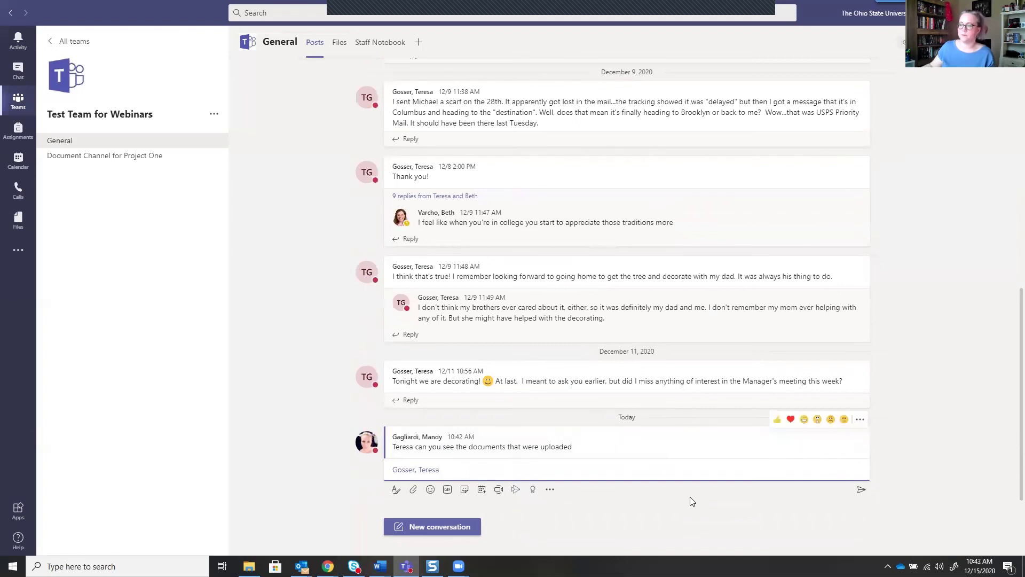
key(Return)
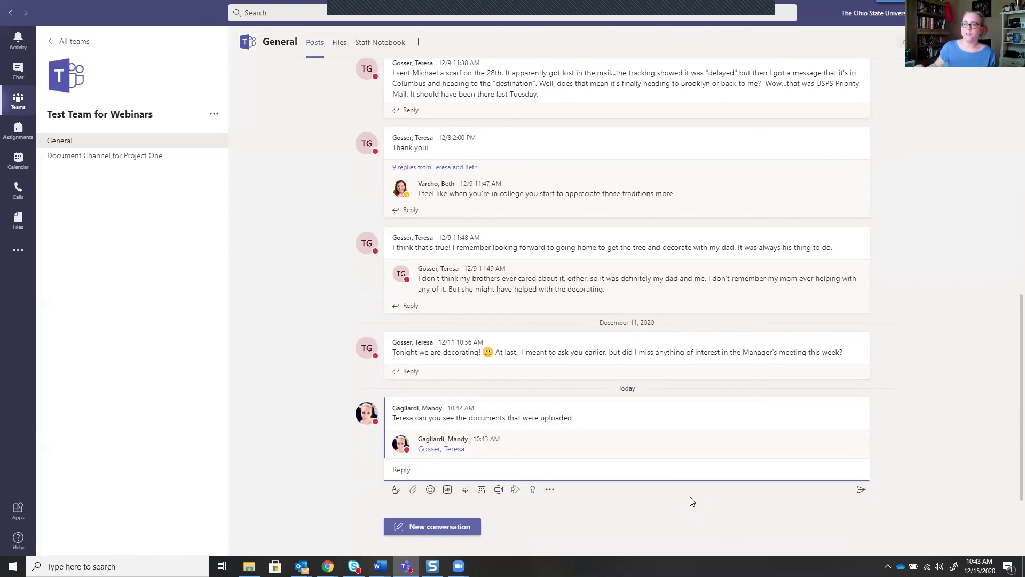
Step: From the General channel's files, make Walkthrough for Mac.docx a tab in the channel
click(336, 43)
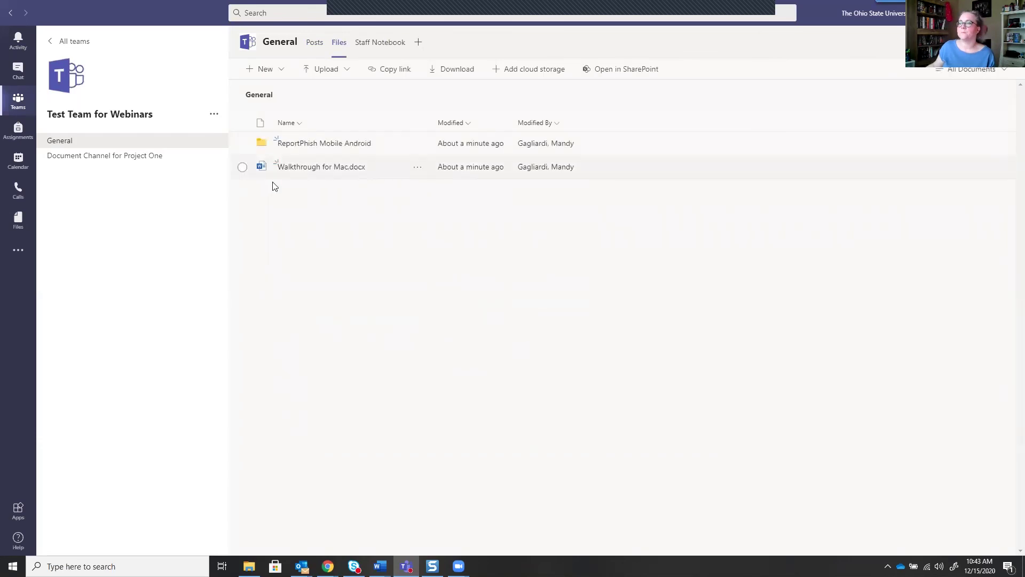
click(639, 173)
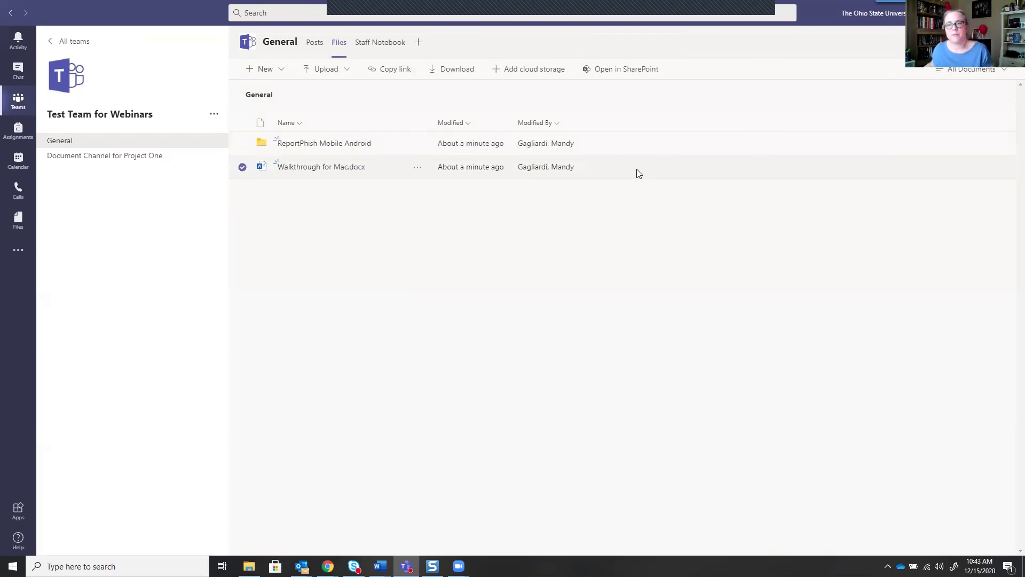
click(347, 168)
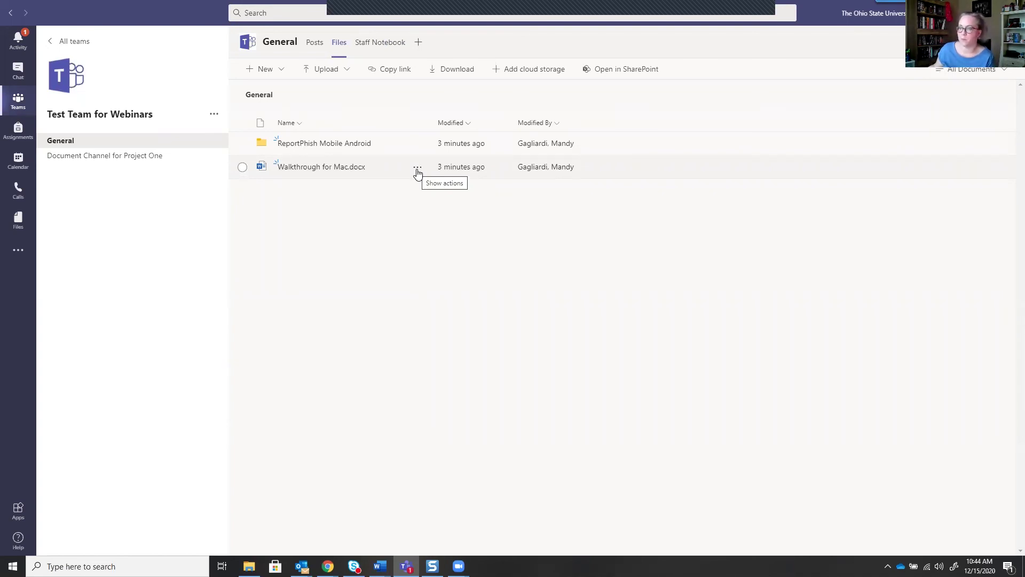
click(417, 170)
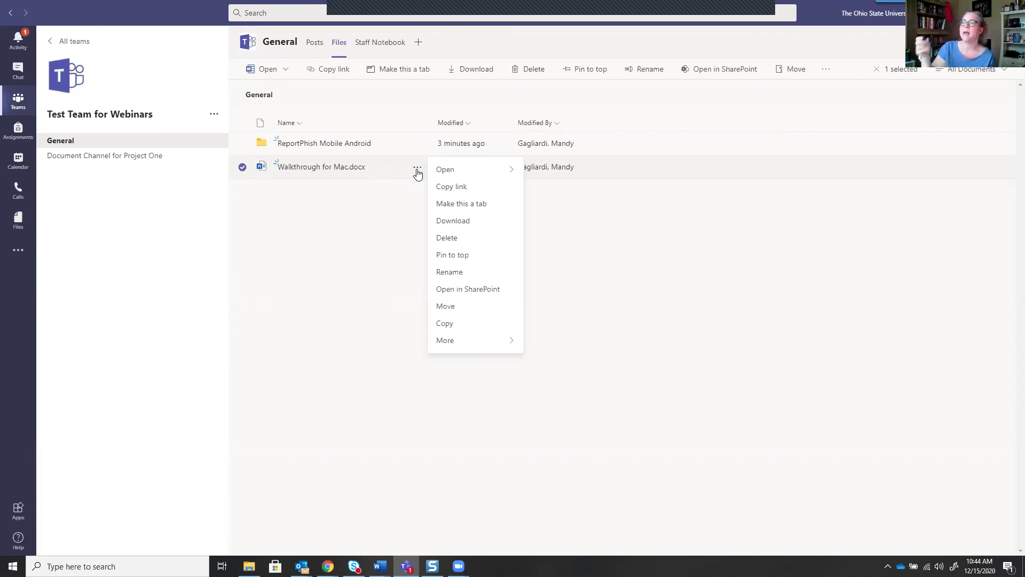
click(447, 207)
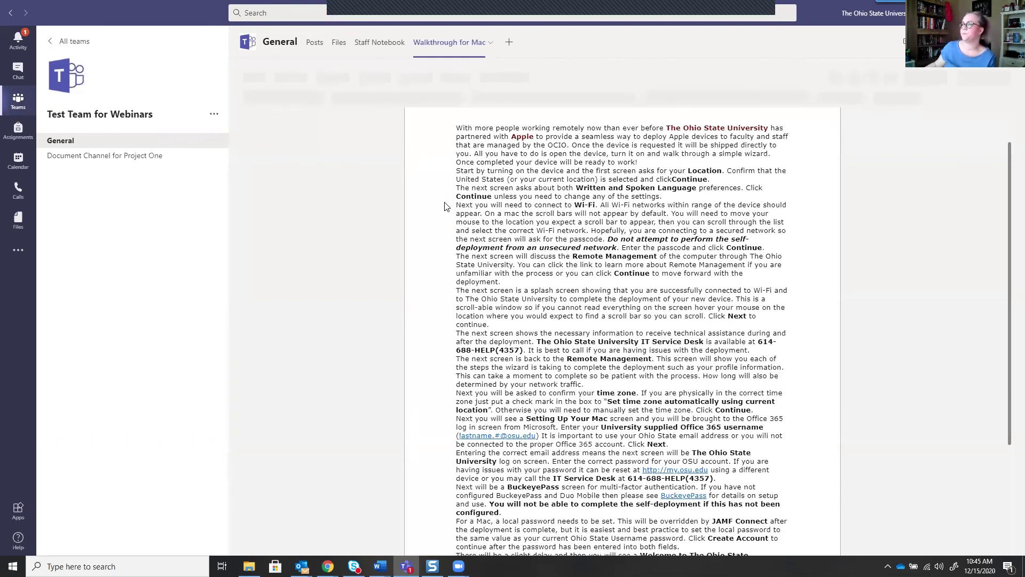
Step: Remove the Walkthrough for Mac tab from the General channel
click(490, 45)
click(441, 108)
click(628, 301)
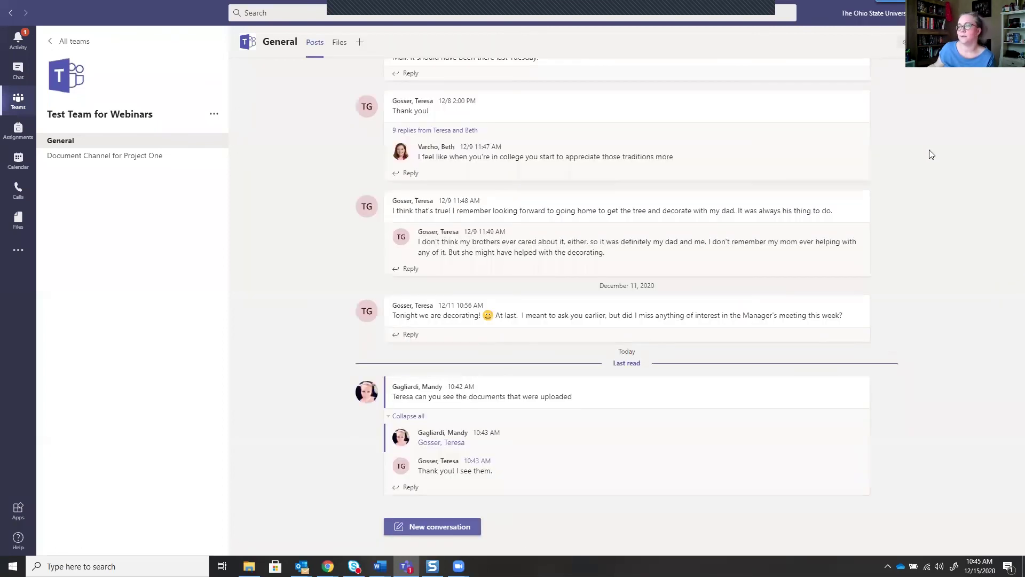
Step: Return to the General channel's files and show the additional actions for Walkthrough for Mac.docx, including Check out
click(339, 43)
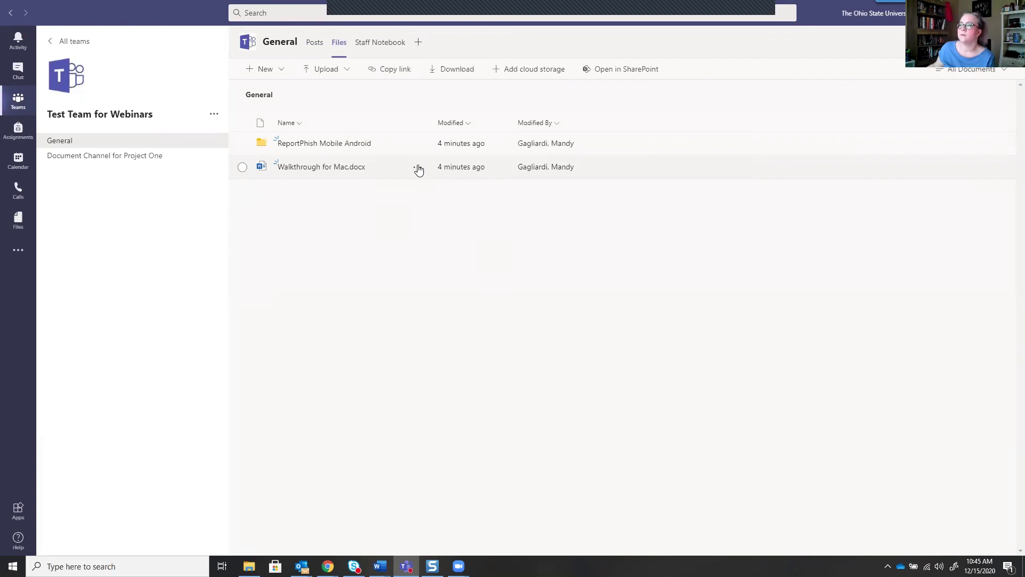
click(417, 168)
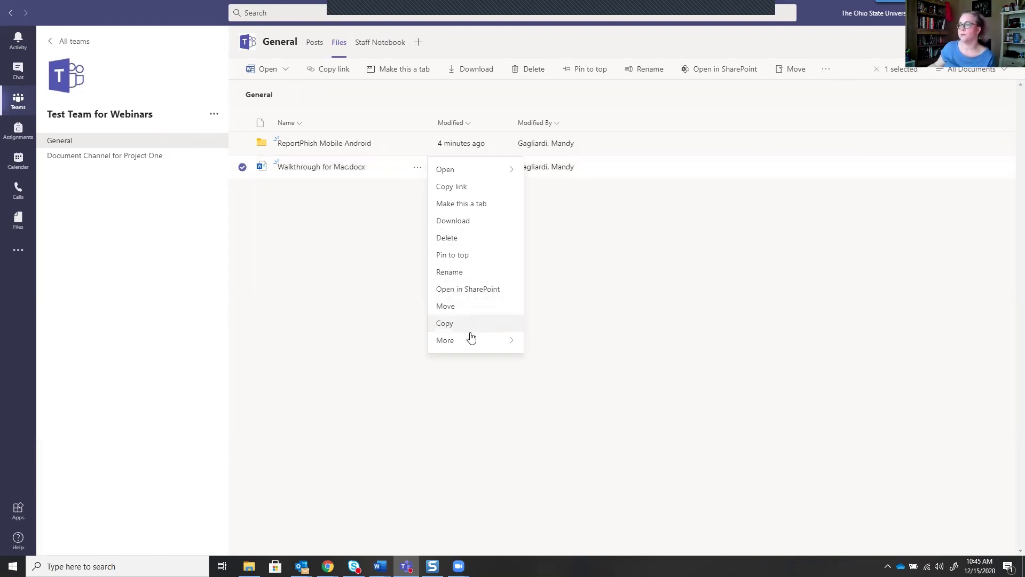
mouse_move(469, 341)
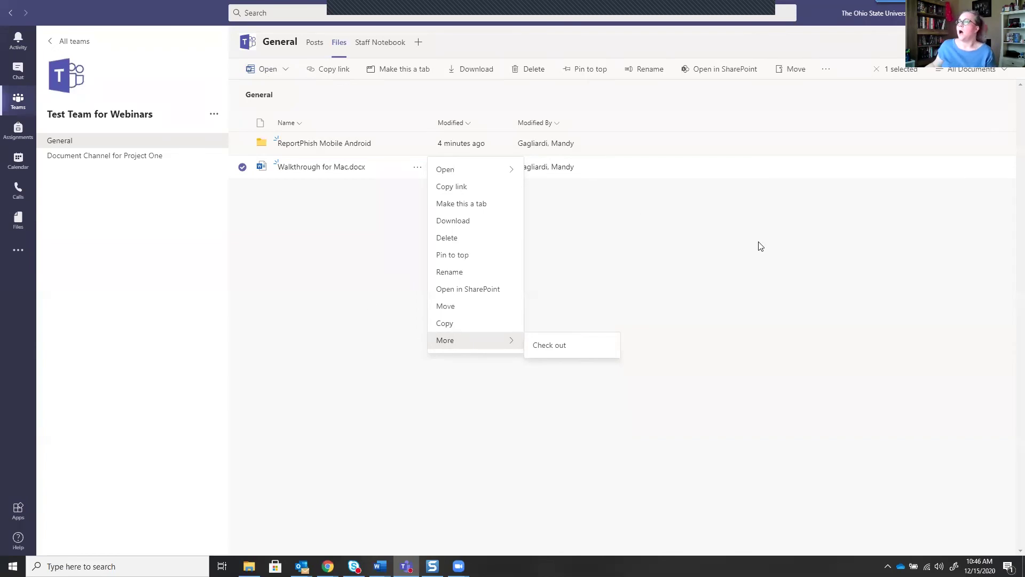
Step: Open Walkthrough for Mac.docx in the browser, and return to Teams by way of the General folder in OneDrive
mouse_move(470, 170)
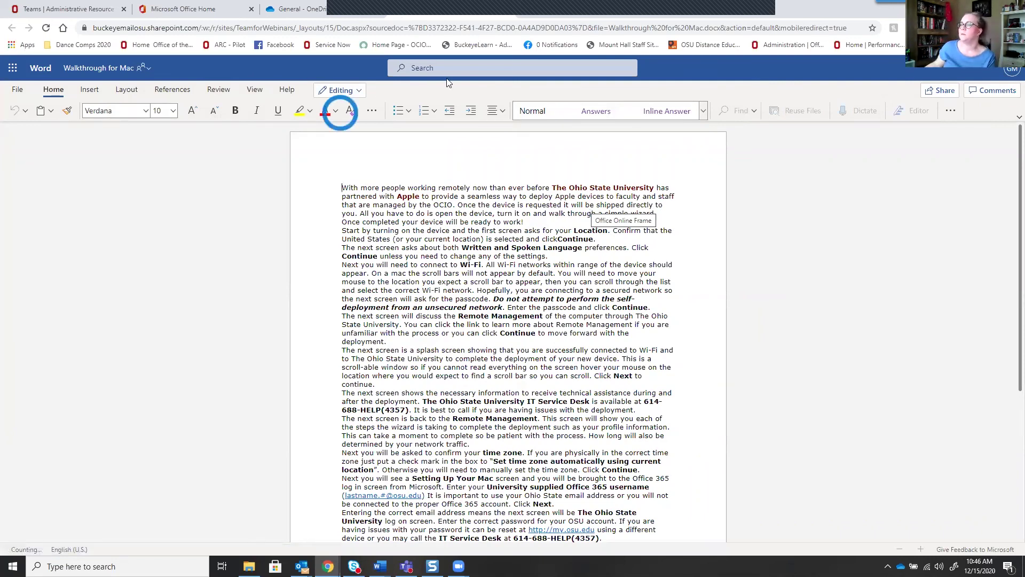
click(830, 223)
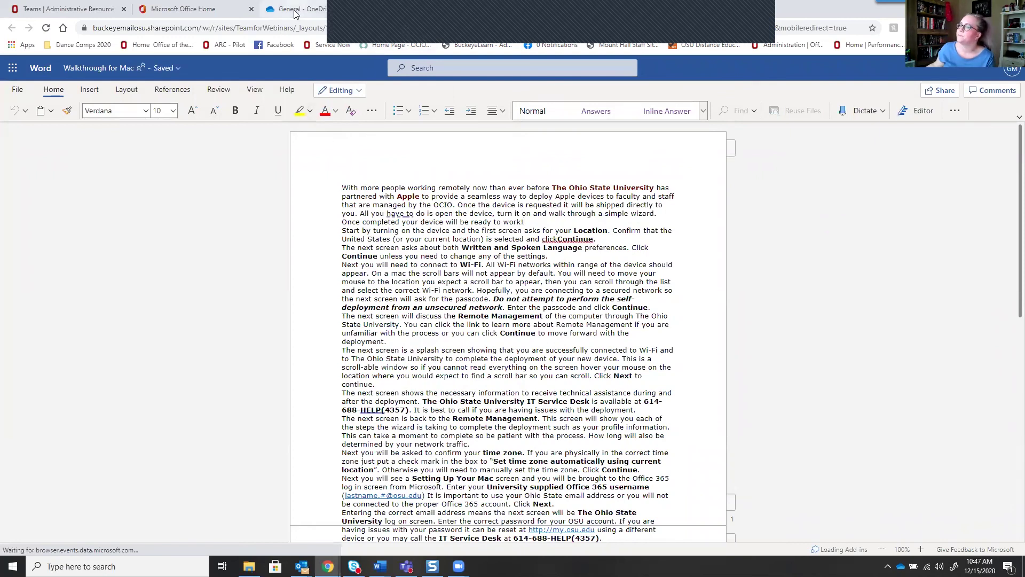
click(294, 11)
click(345, 16)
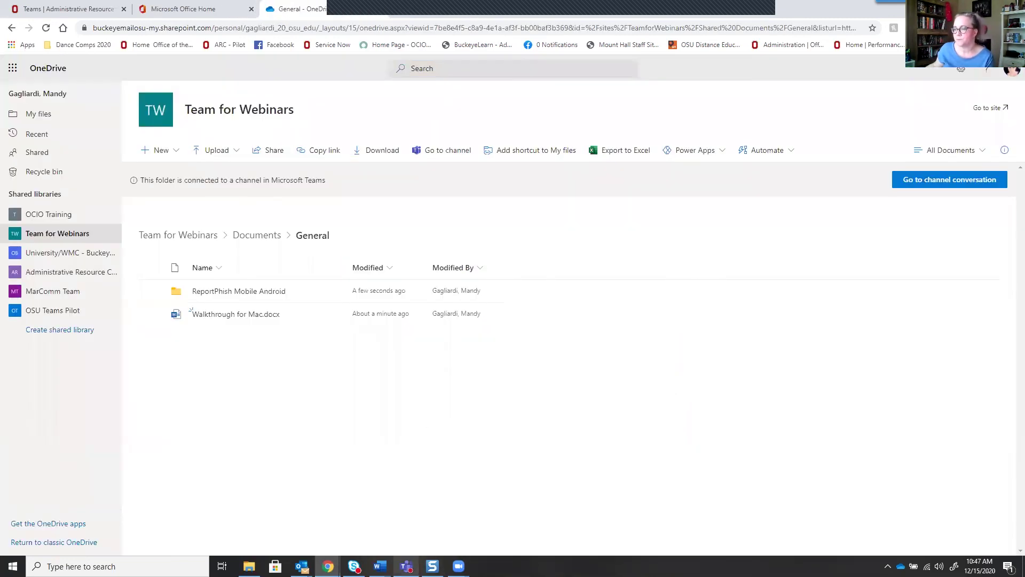
click(406, 565)
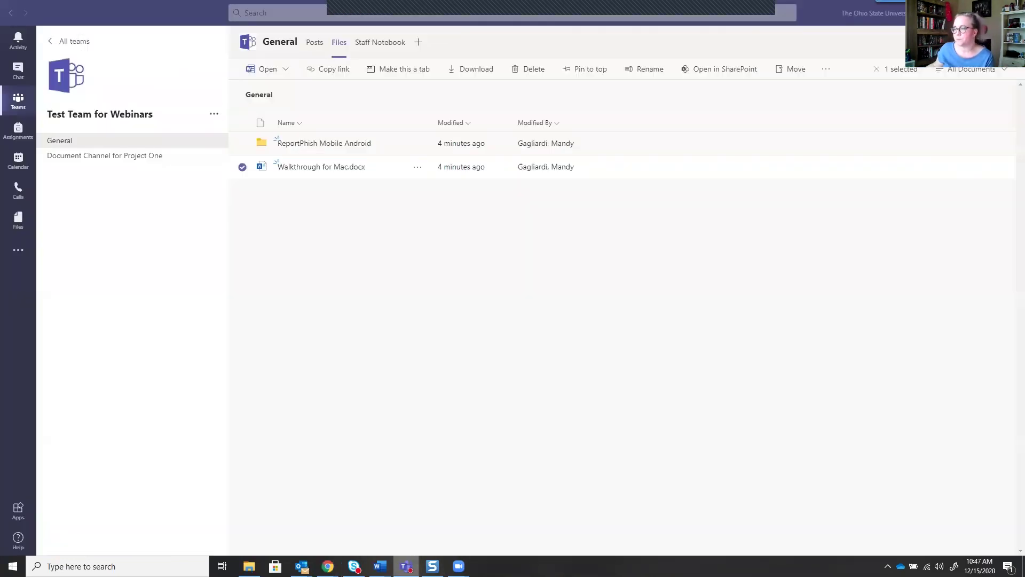
Step: Open Walkthrough for Mac.docx from the channel's files in the desktop app, and close the document again
click(425, 167)
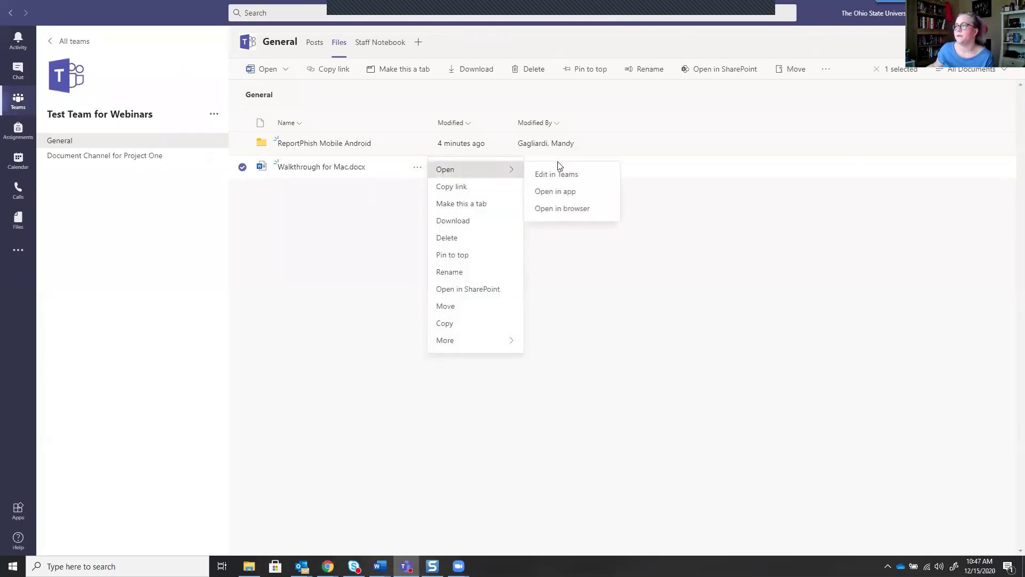
click(572, 196)
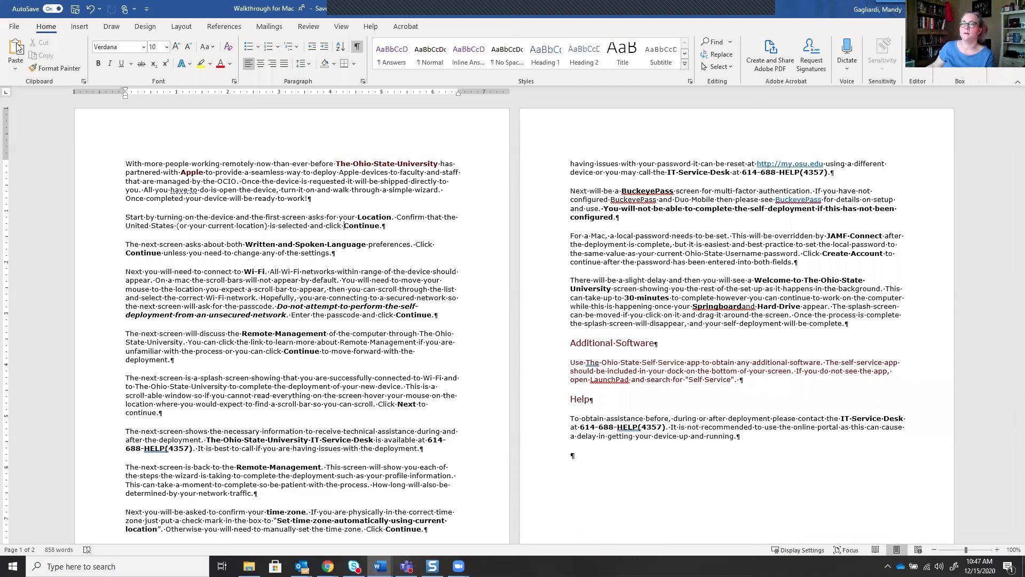
click(15, 27)
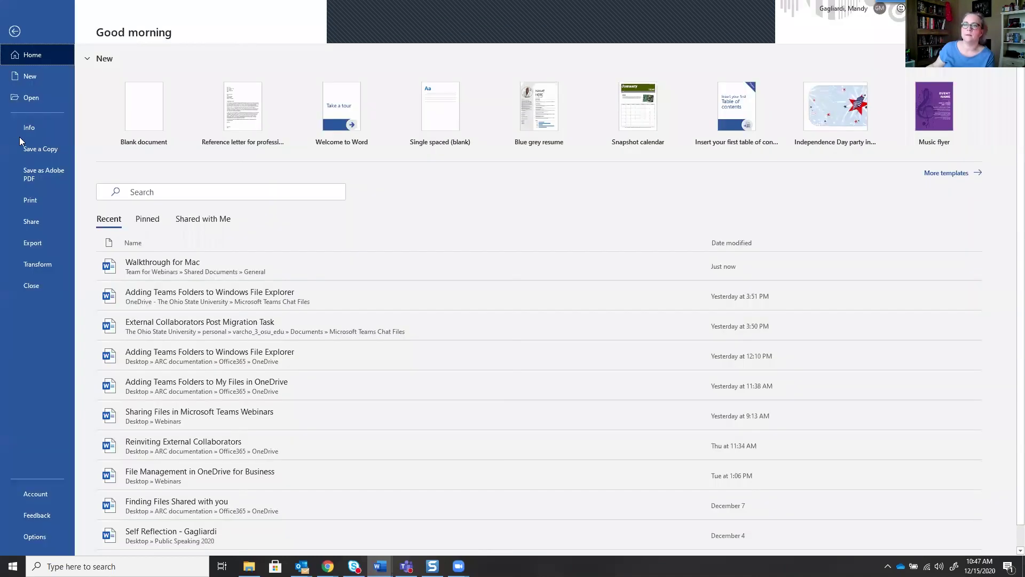
click(29, 285)
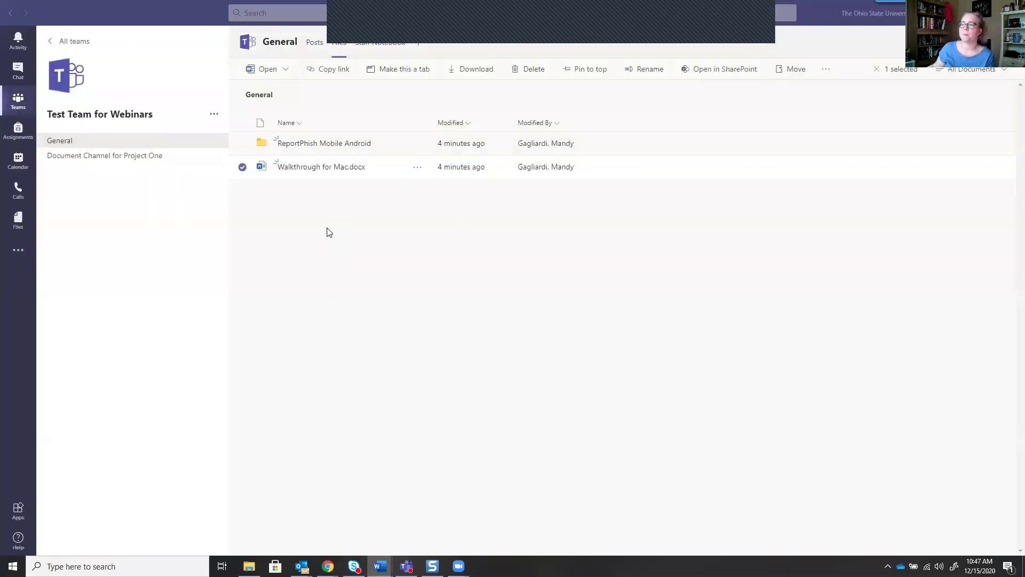
Step: In Word, browse the university's Sites for files to open in Team for Webinars > Documents > General, and return to Teams
mouse_move(379, 566)
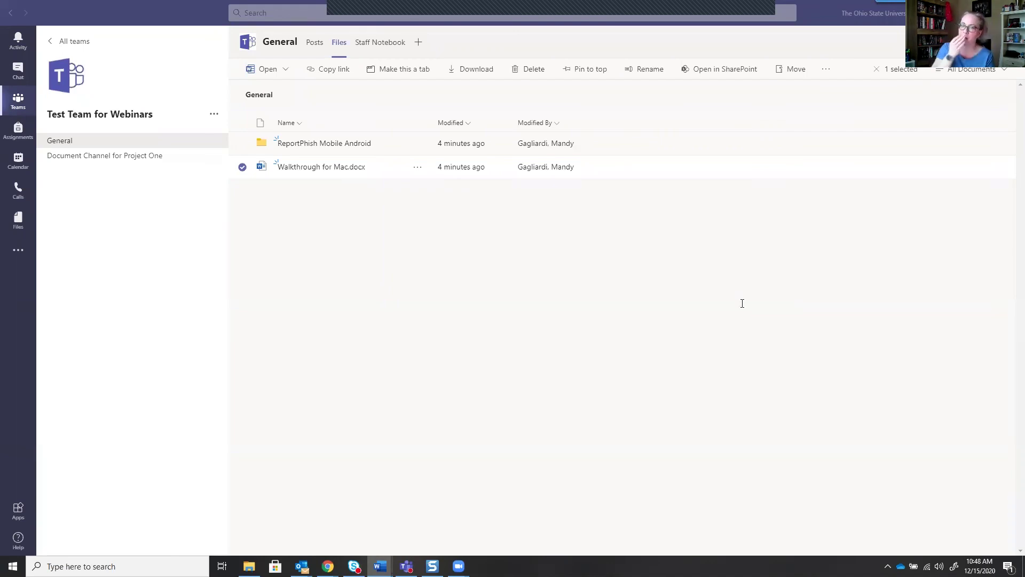
key(alt+Tab)
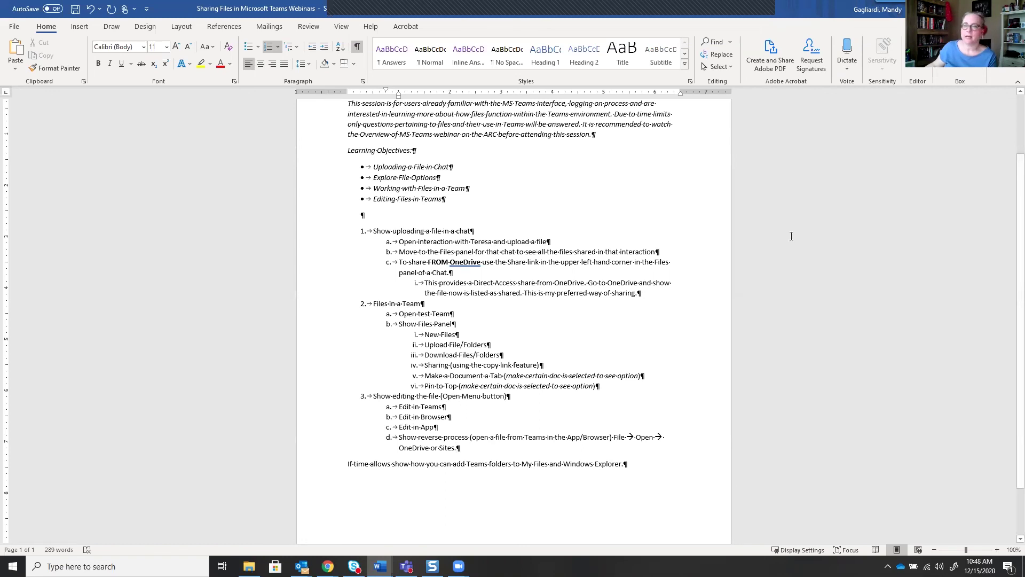
click(15, 27)
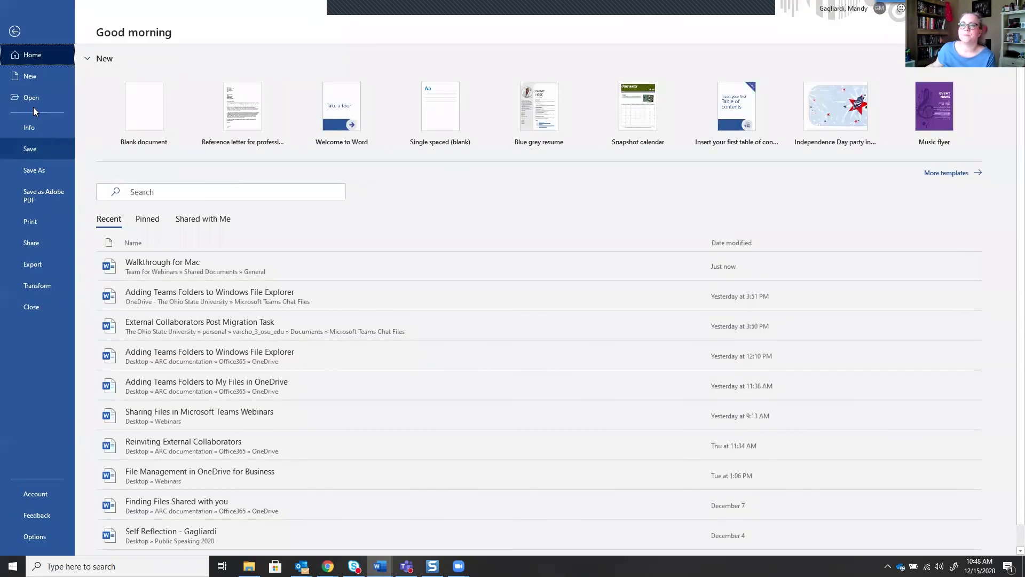
click(30, 98)
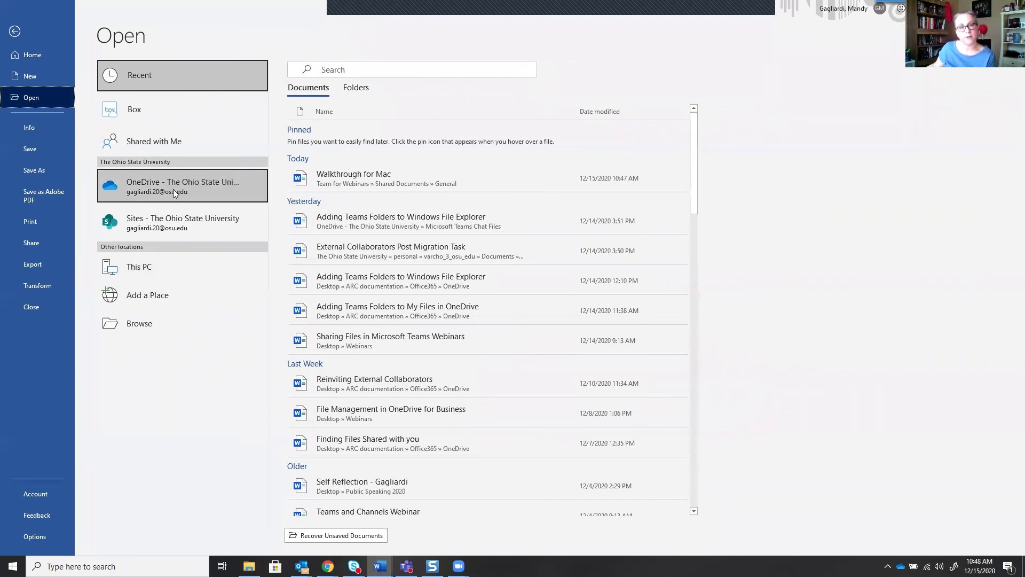
click(166, 234)
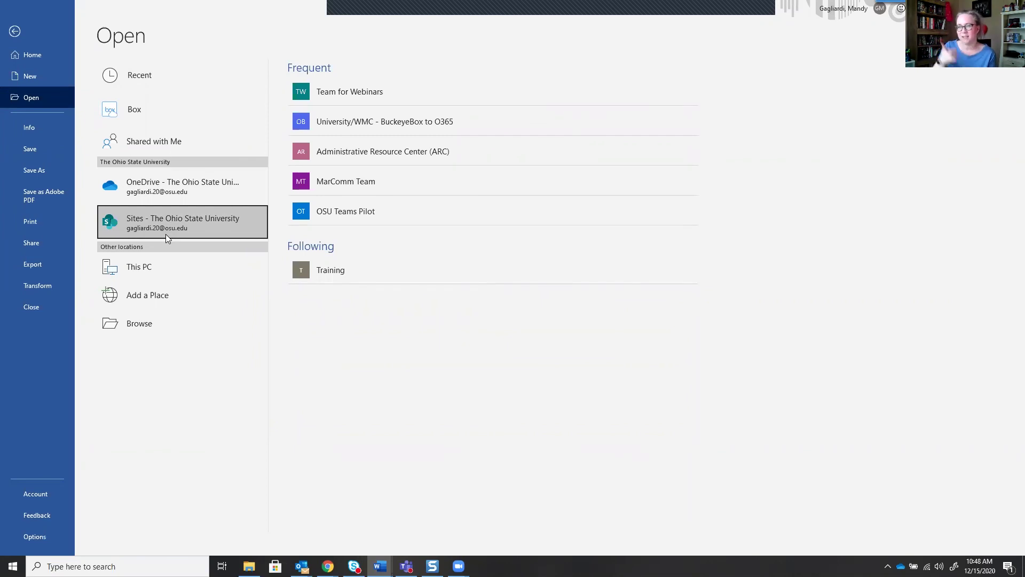
click(330, 92)
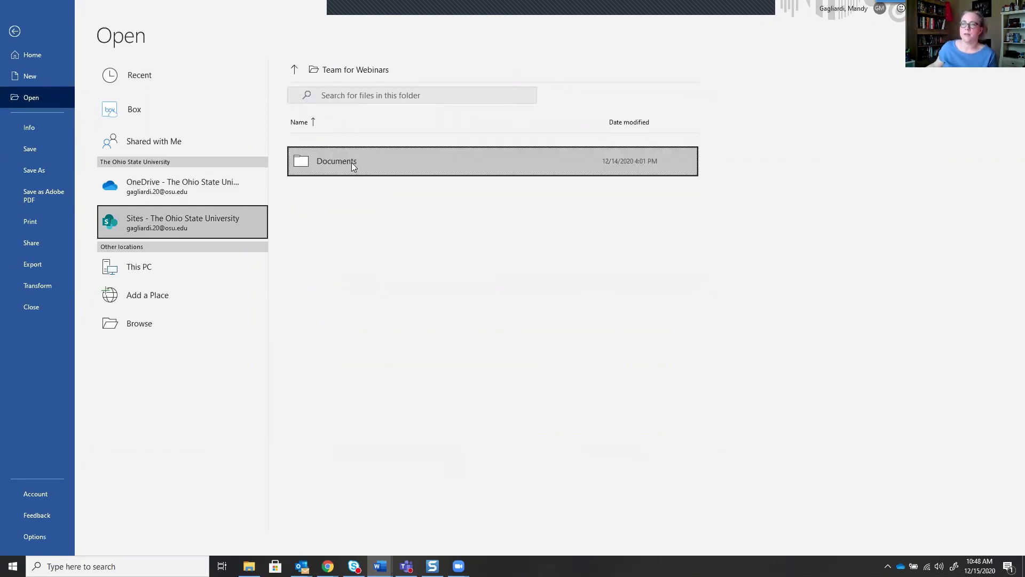
click(352, 162)
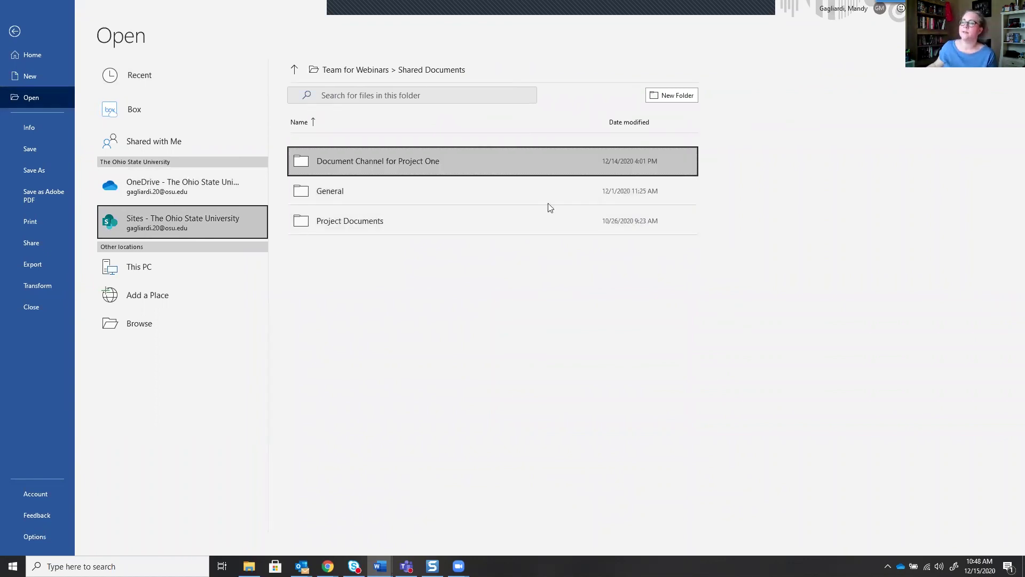
click(353, 196)
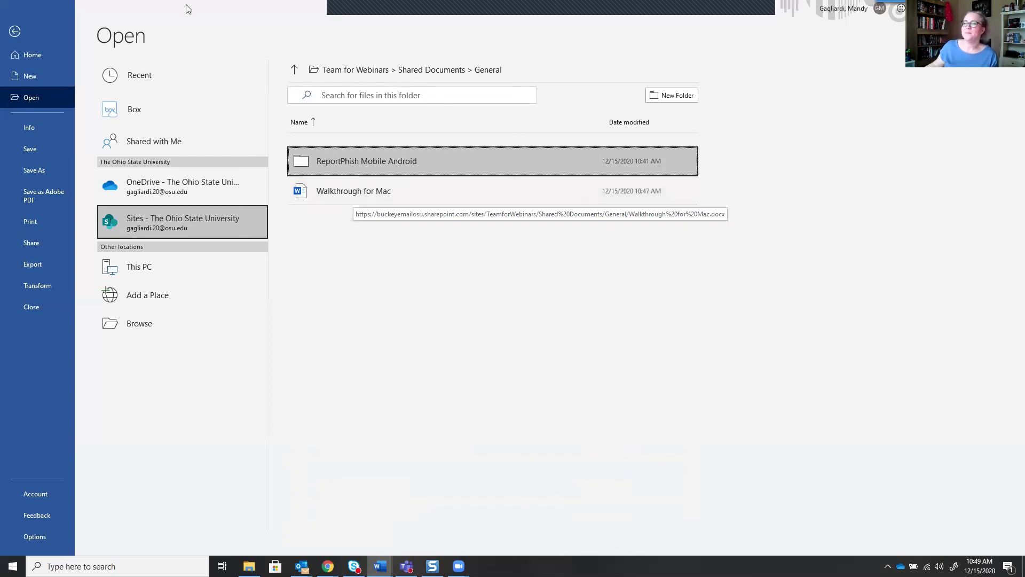
click(13, 32)
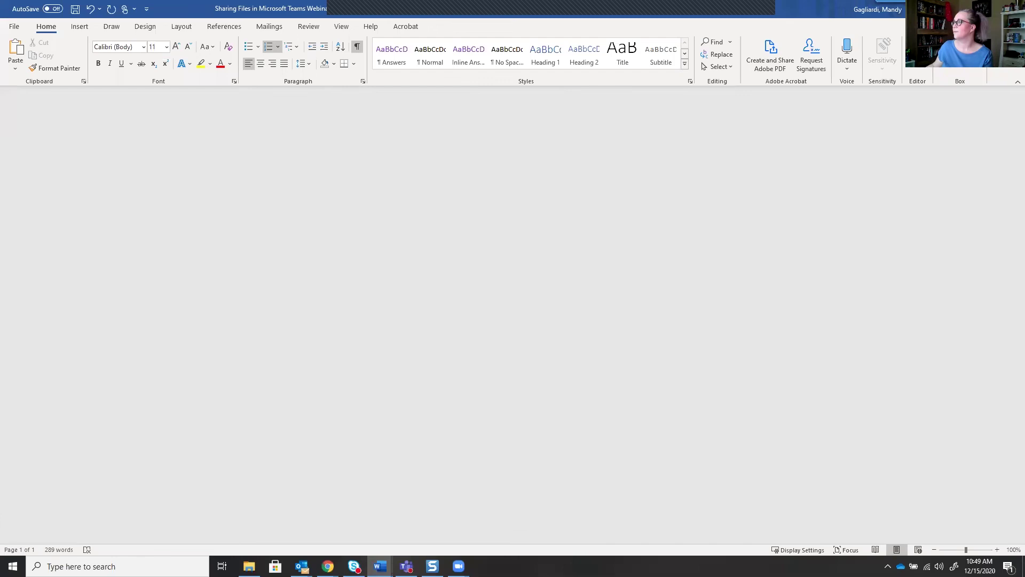
key(alt+Tab)
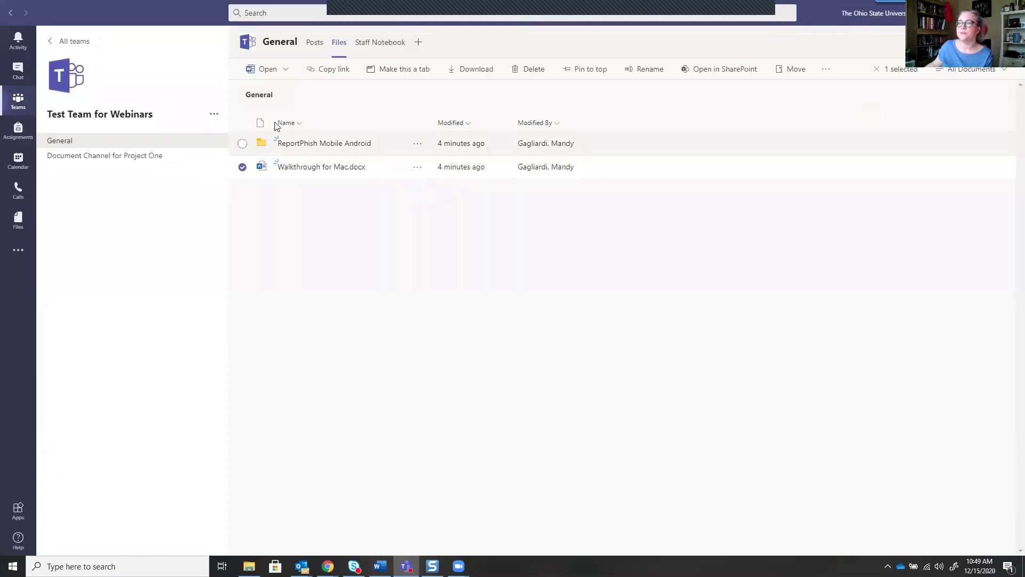
Step: Open Walkthrough for Mac.docx within Teams and correct the misspelled "Springboardand" to "Springboard and"
click(337, 166)
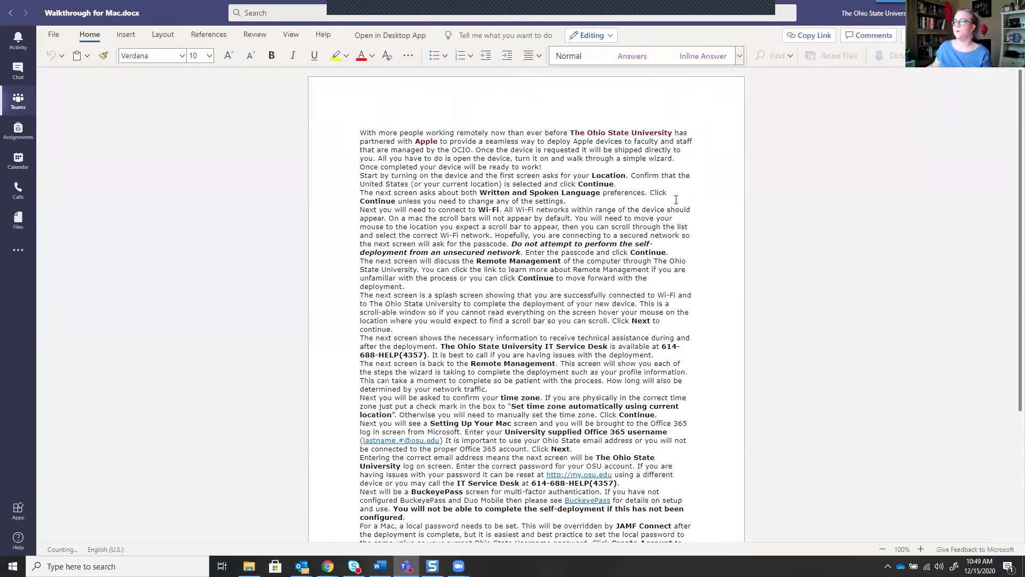
scroll(524, 369, down, 6)
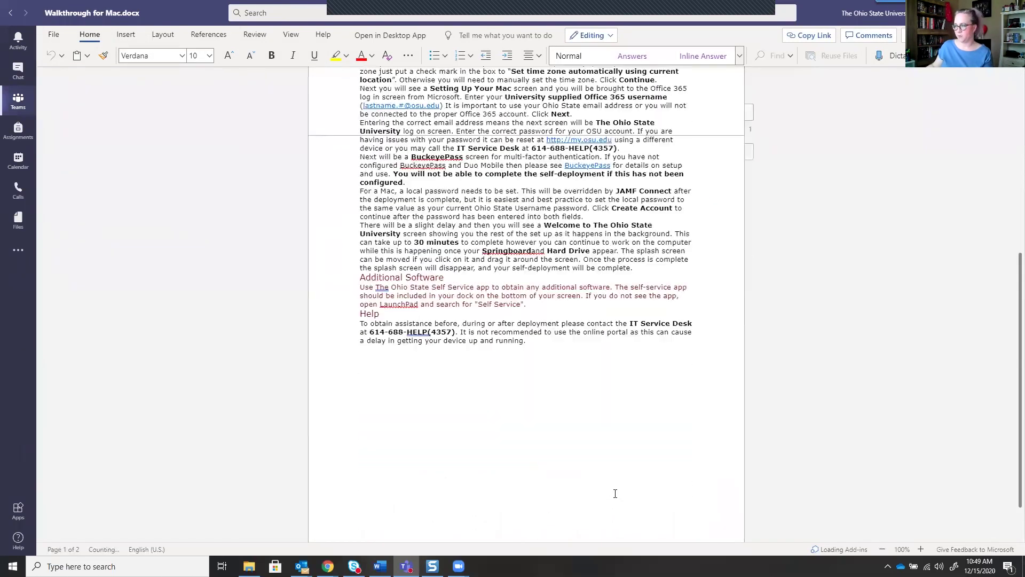
scroll(615, 493, up, 1)
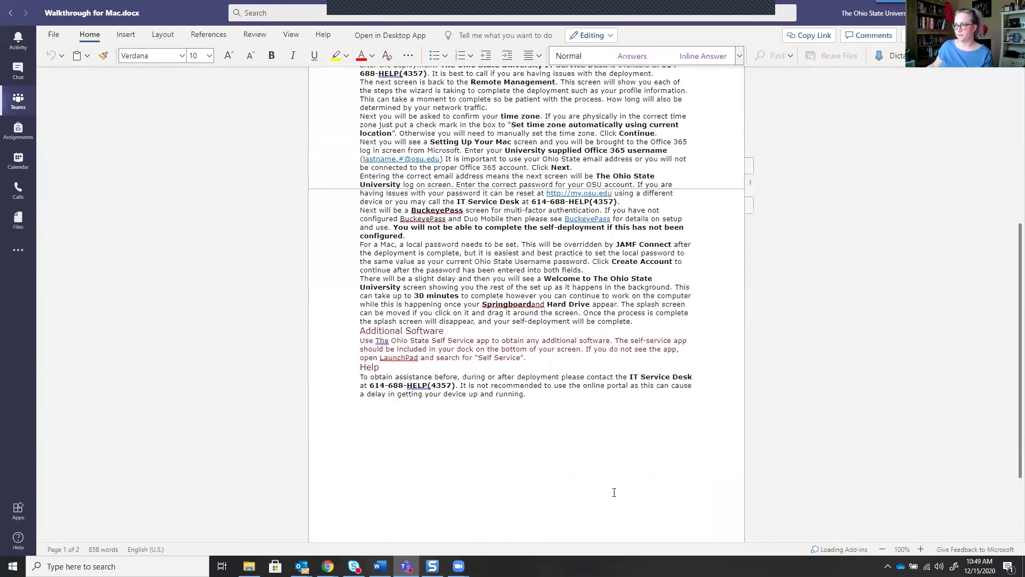
click(533, 303)
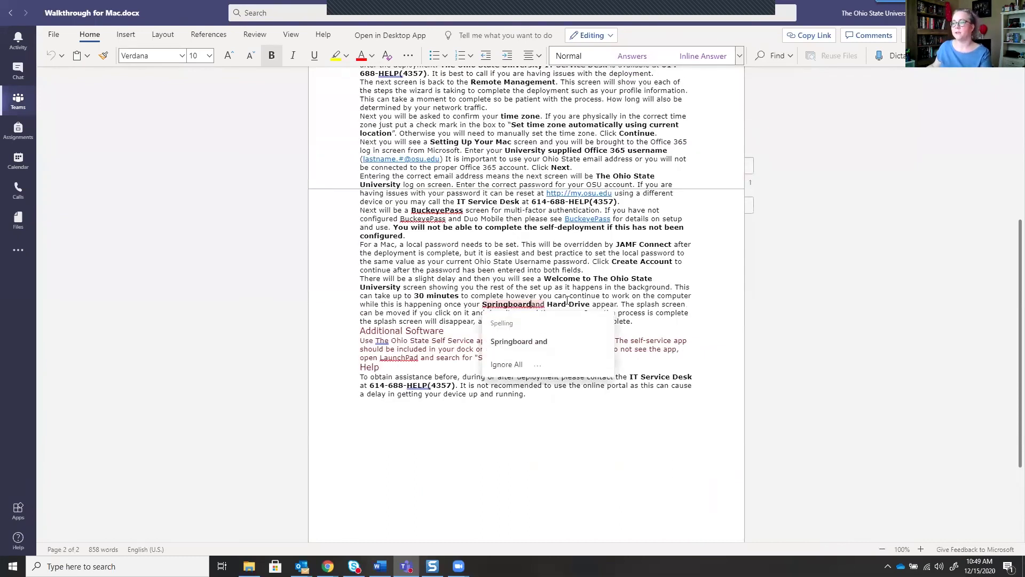
click(704, 263)
scroll(628, 457, up, 1)
scroll(628, 457, up, 5)
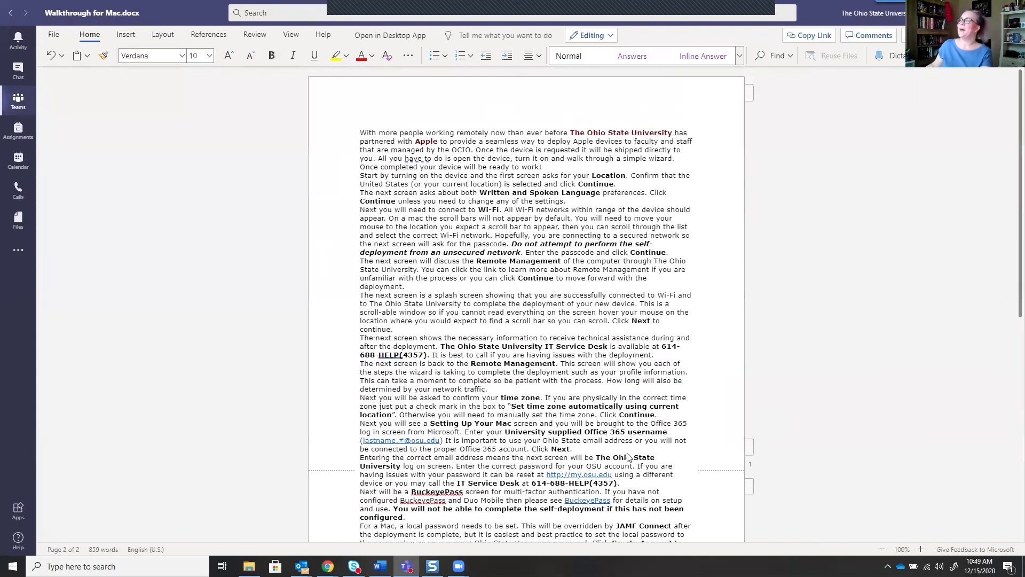
Step: Add the comment "This document needs reviewed" to the document and return to the General channel's files
click(865, 34)
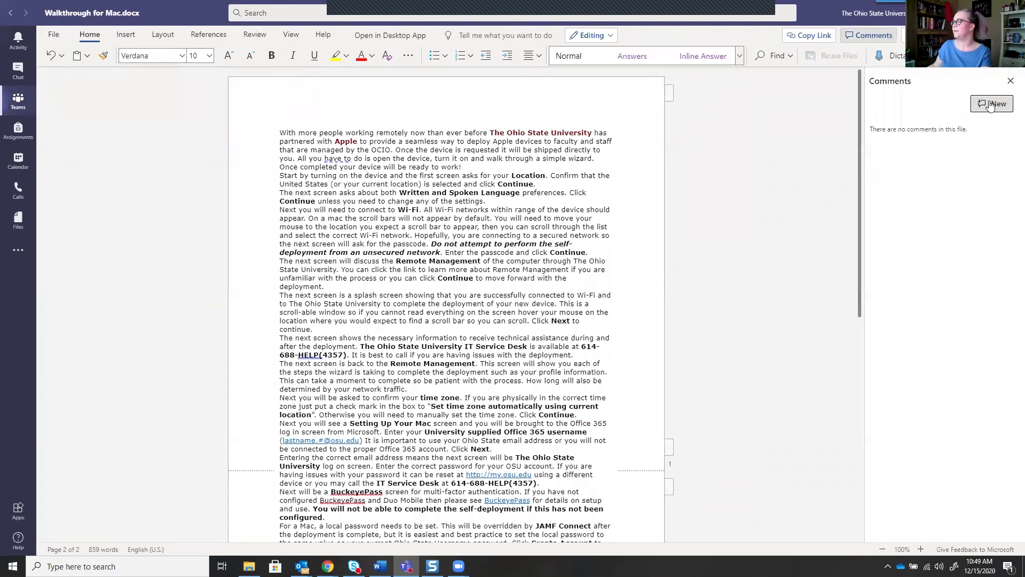
click(991, 104)
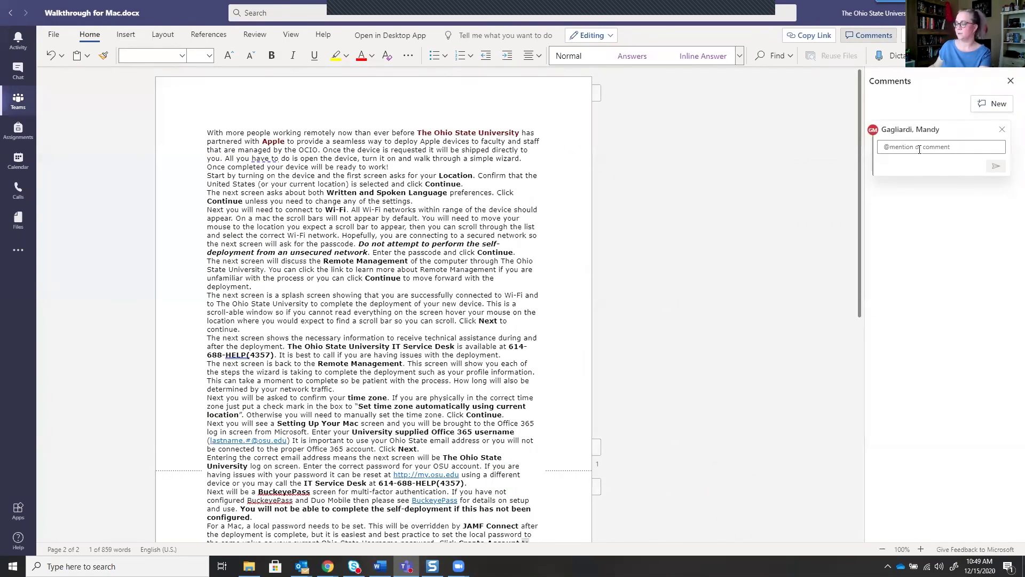
text(This docu)
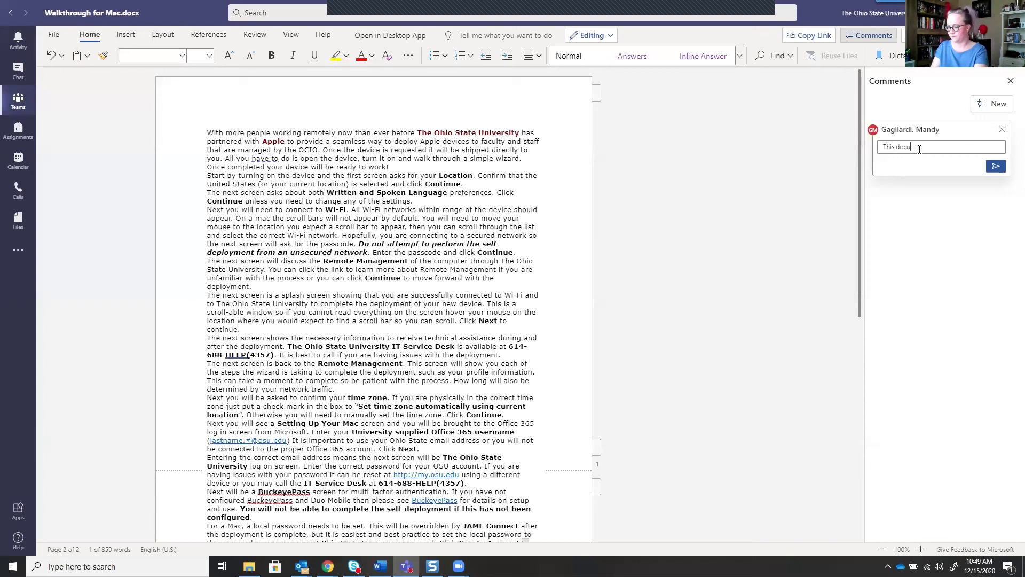
text(ment needs review)
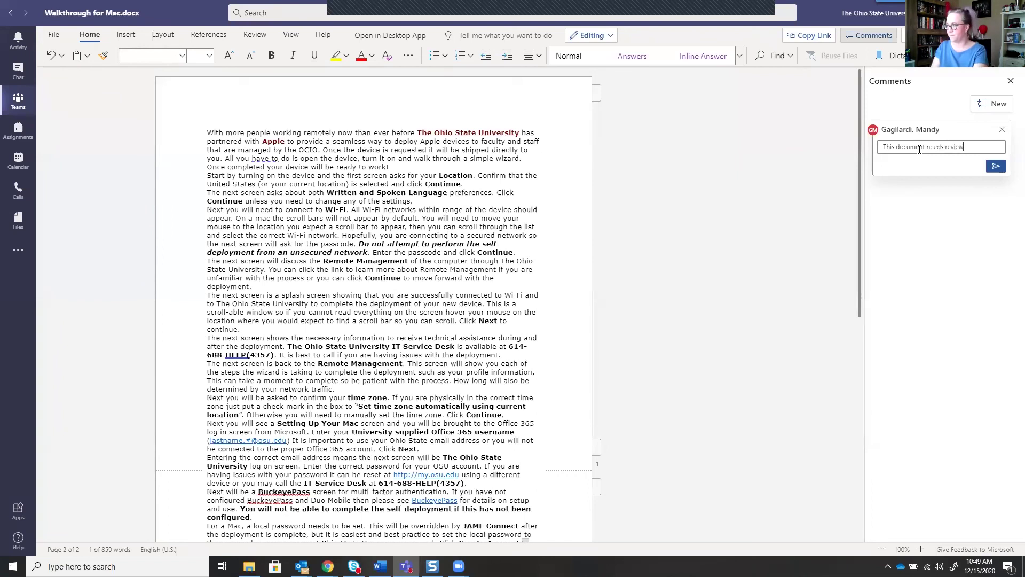
text(ed)
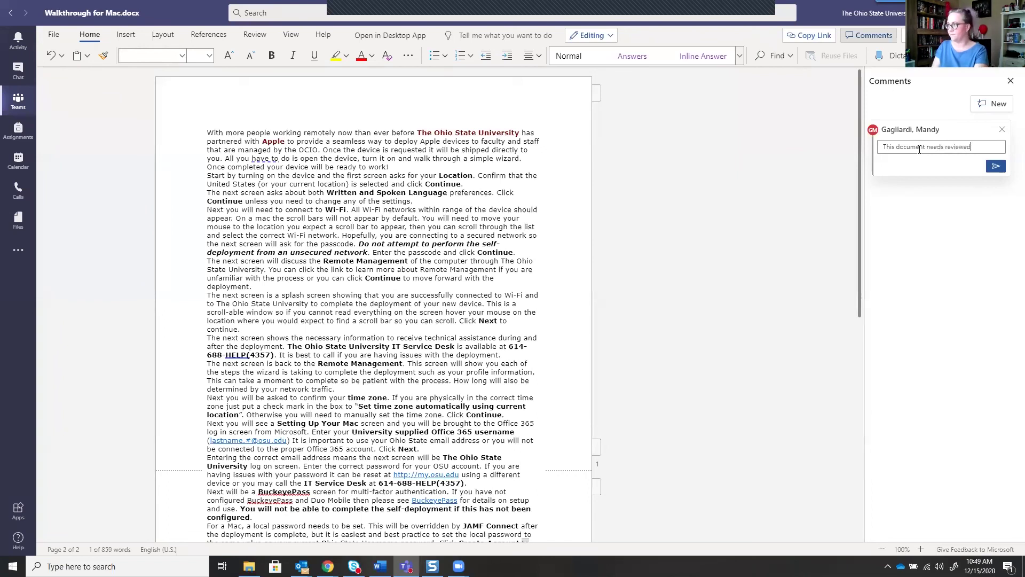
click(996, 167)
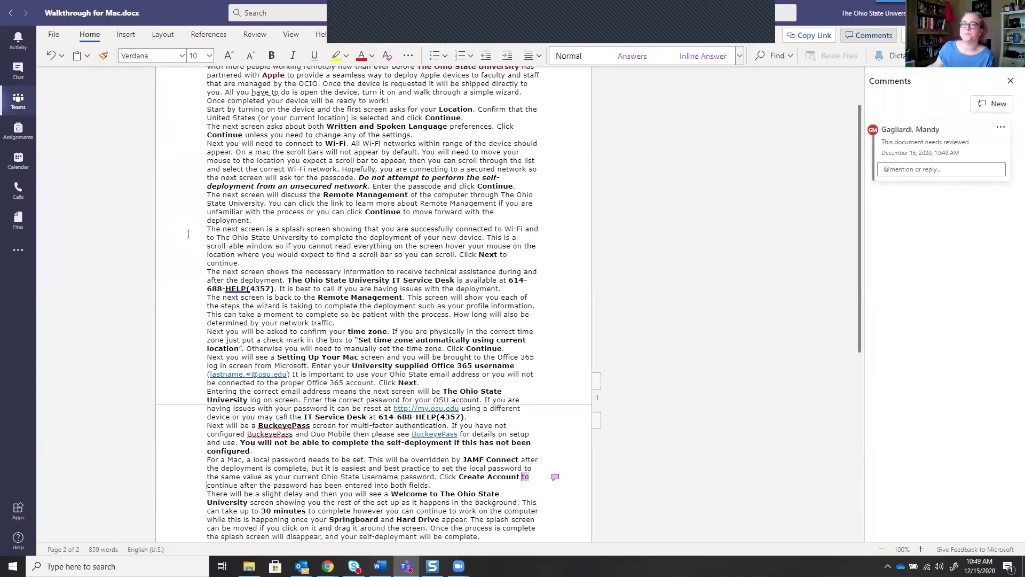
scroll(59, 254, up, 3)
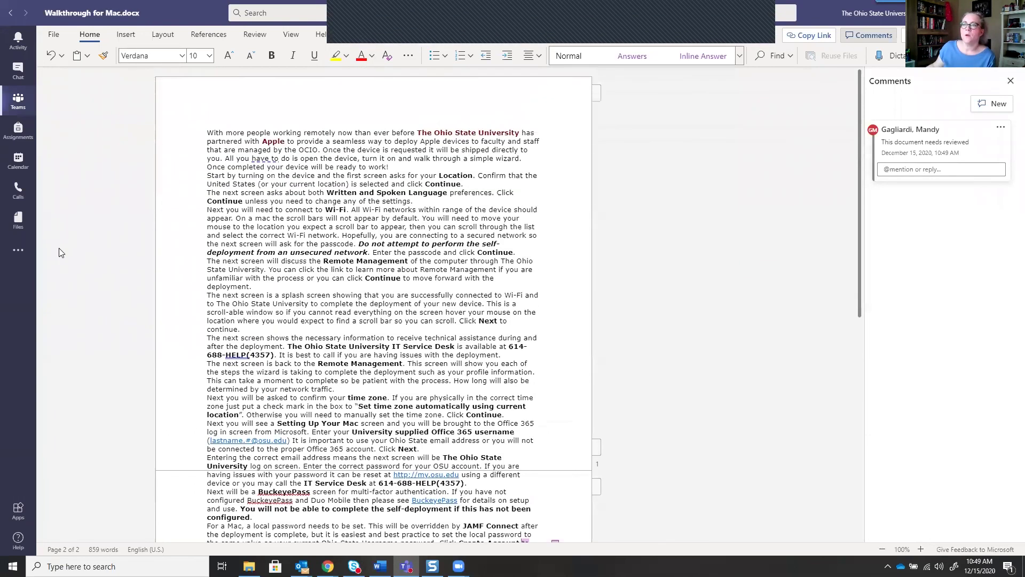
click(19, 105)
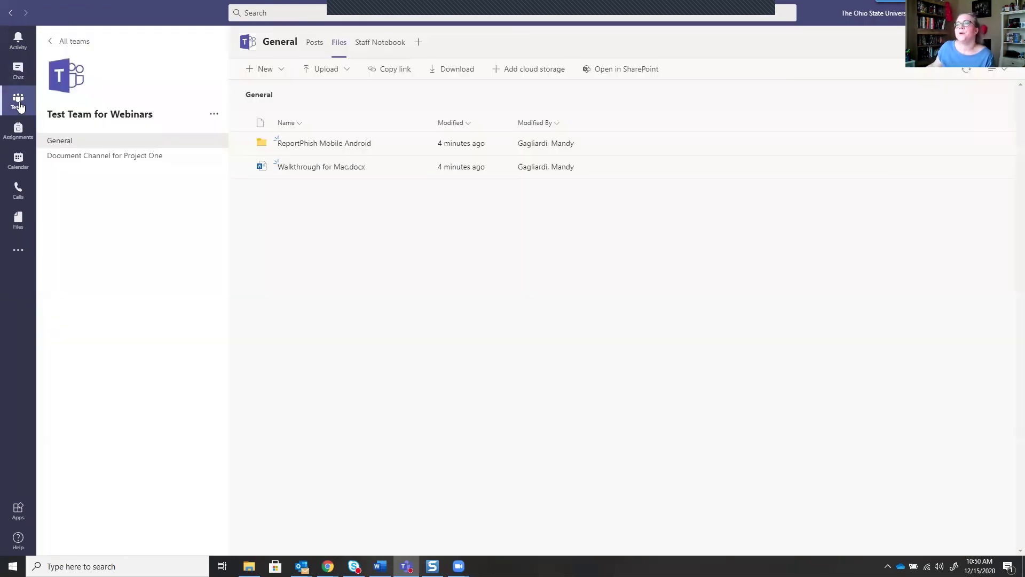
Step: Check the General channel's posts and reopen Walkthrough for Mac.docx from the channel's files
click(315, 44)
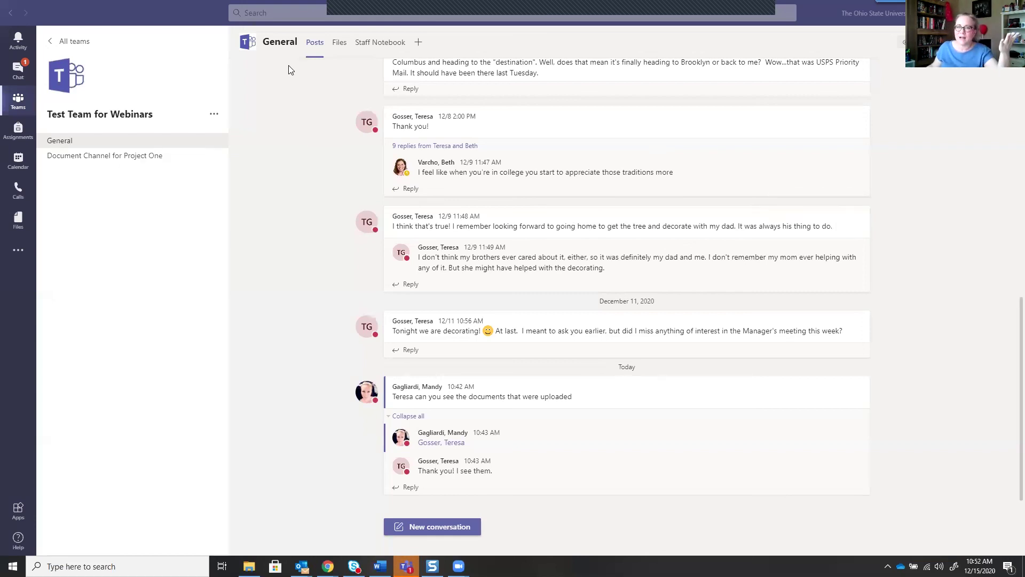
click(335, 48)
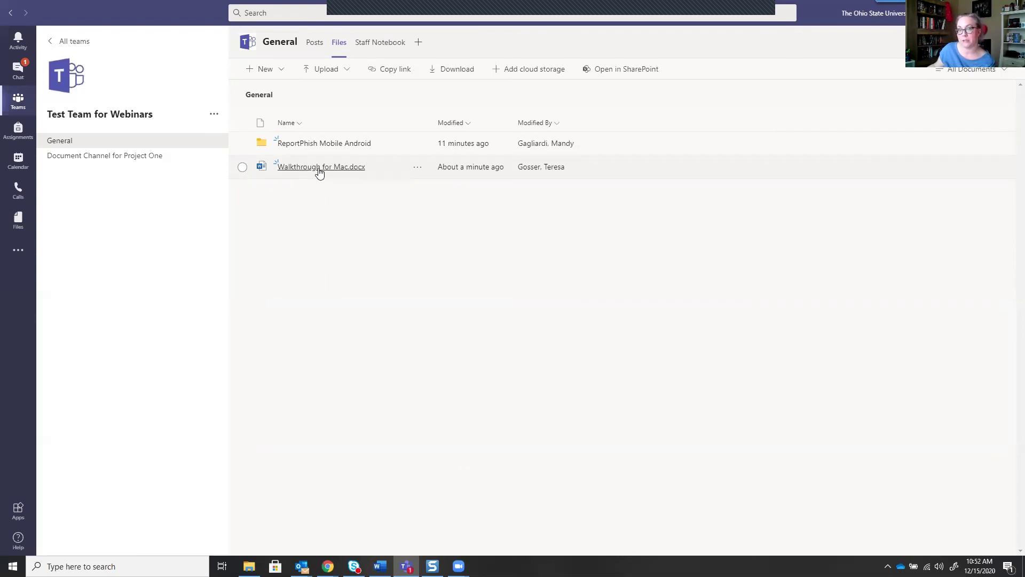
click(319, 168)
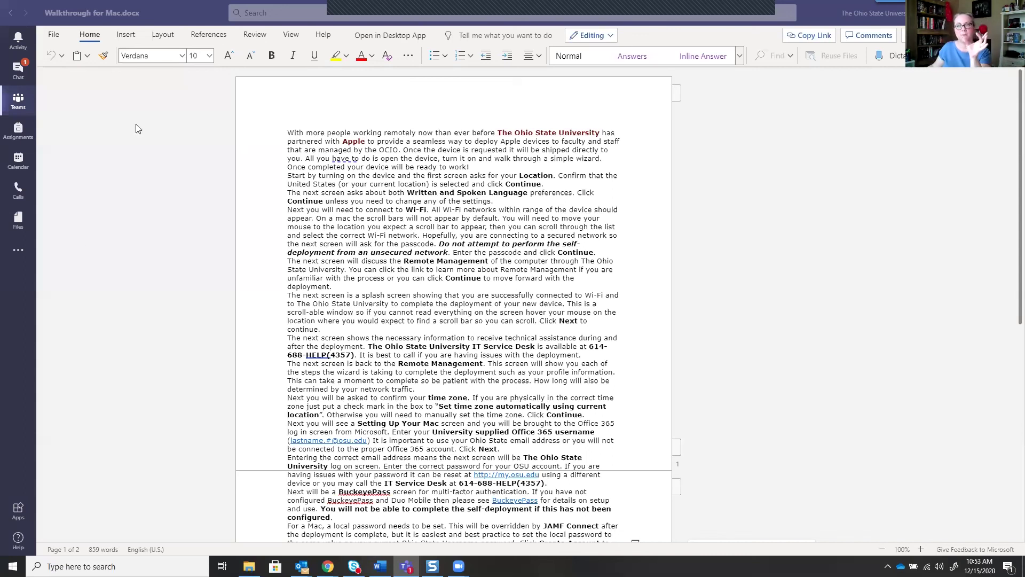
click(15, 20)
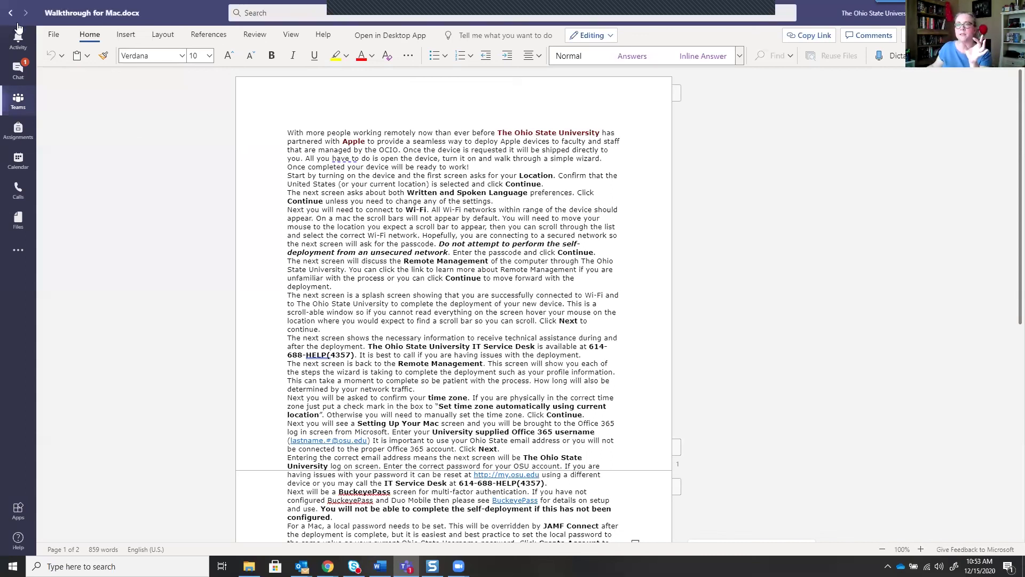
Step: Leave Walkthrough for Mac.docx and return to the General channel's files in Test Team for Webinars
click(14, 17)
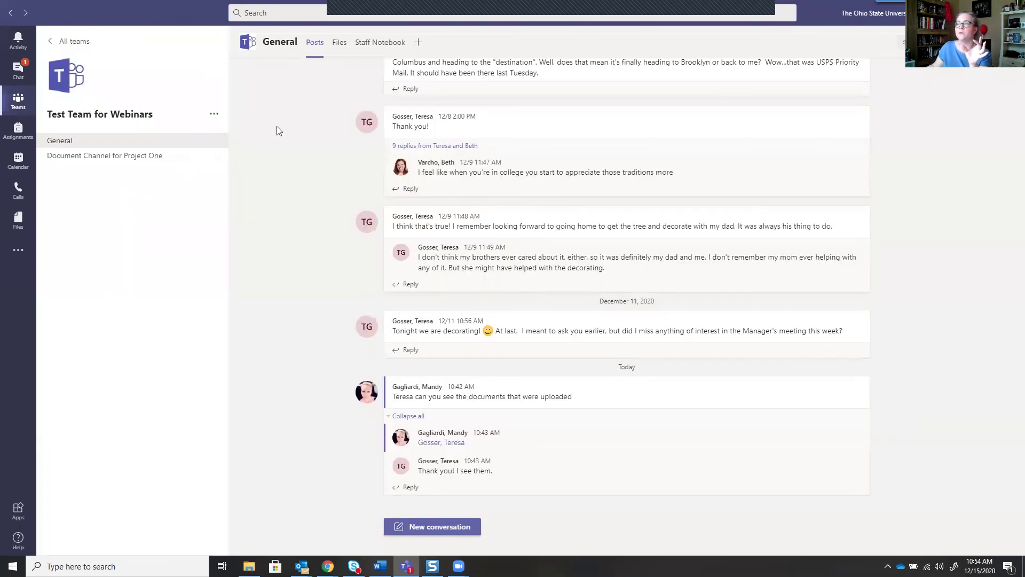
click(343, 46)
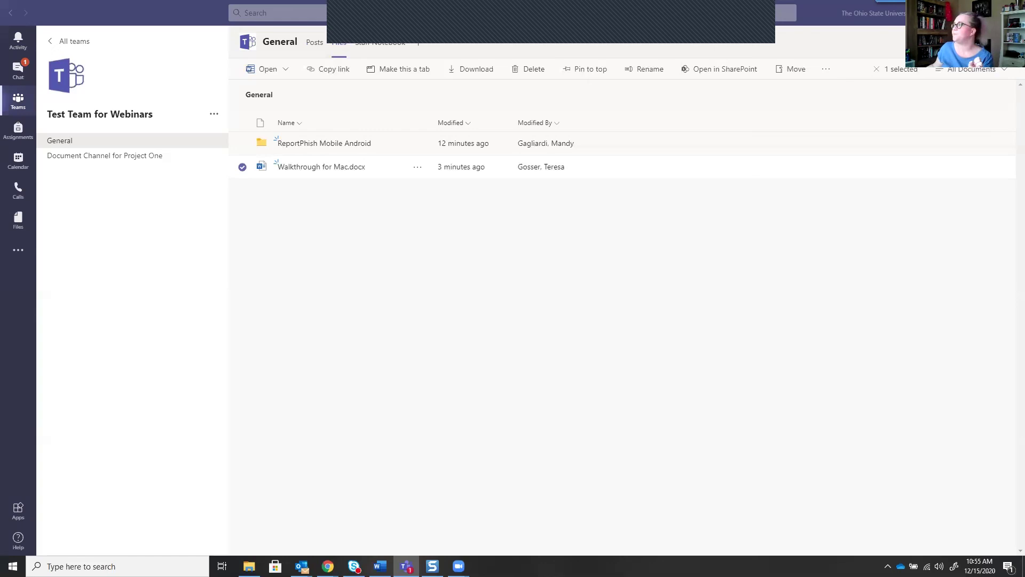
Step: Switch to OneDrive in the browser, add the Project Documents folder from Team for Webinars as a shortcut to My files, and check My files
key(alt+Tab)
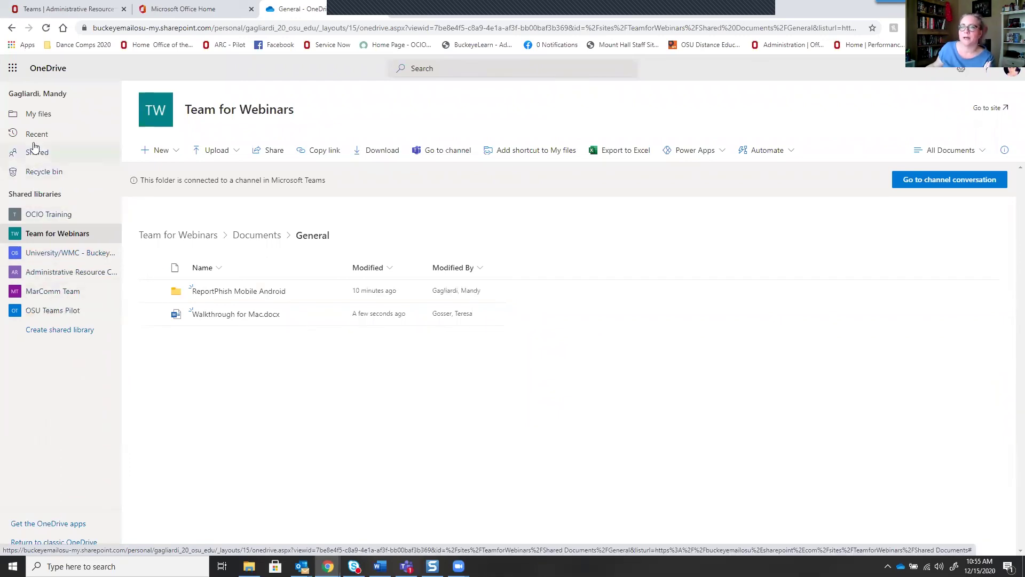
click(30, 116)
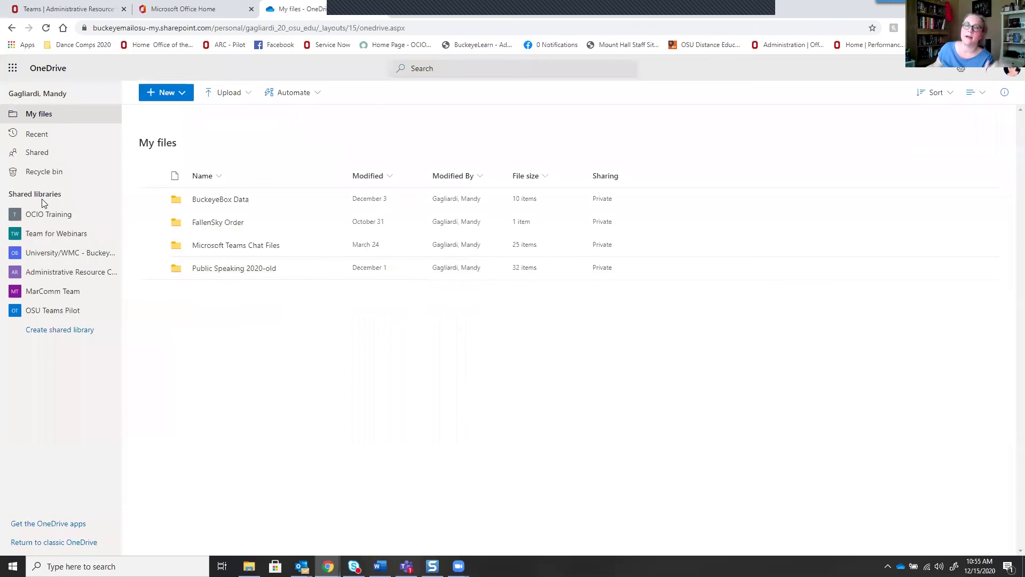
click(64, 240)
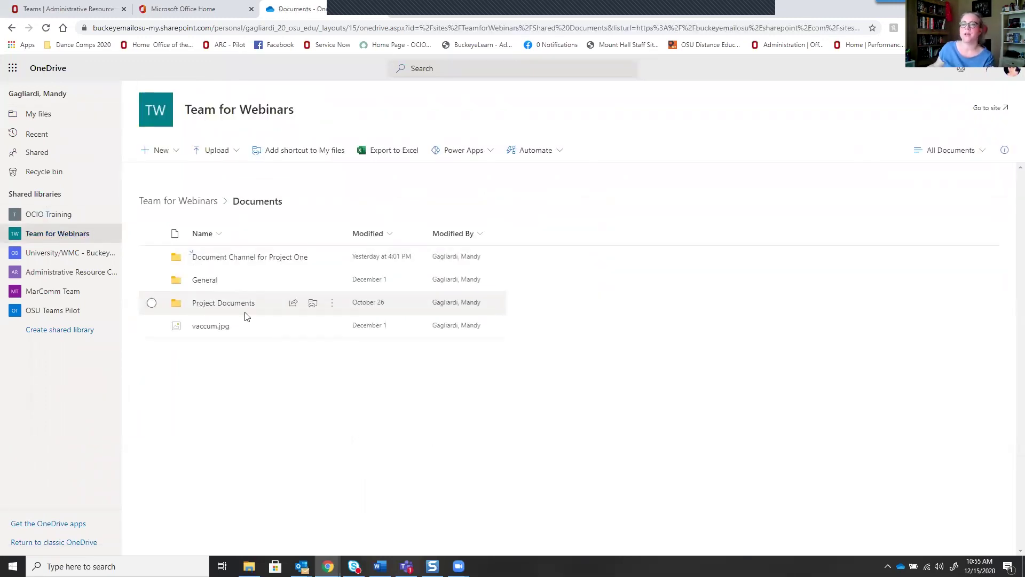
click(271, 309)
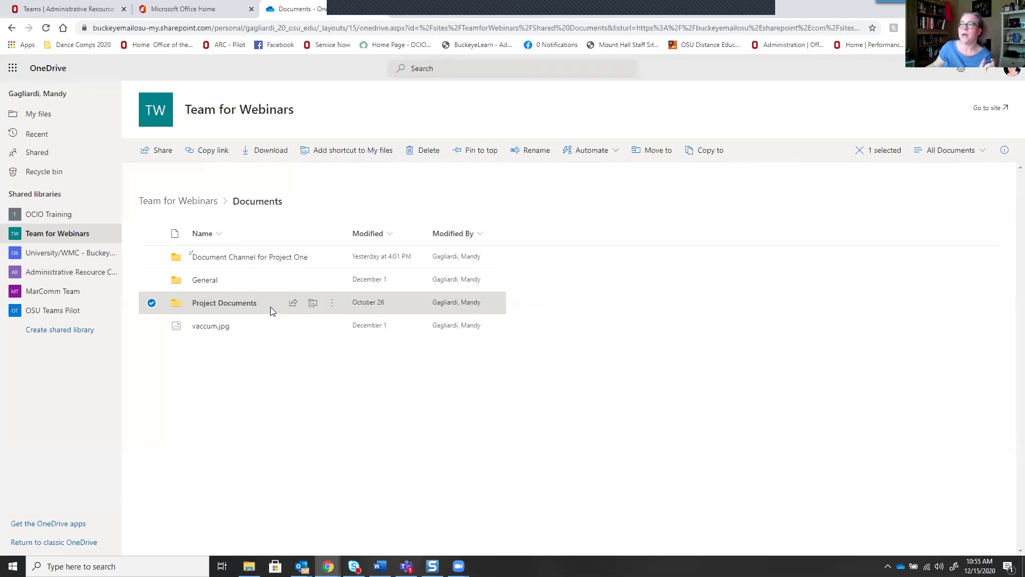
click(333, 152)
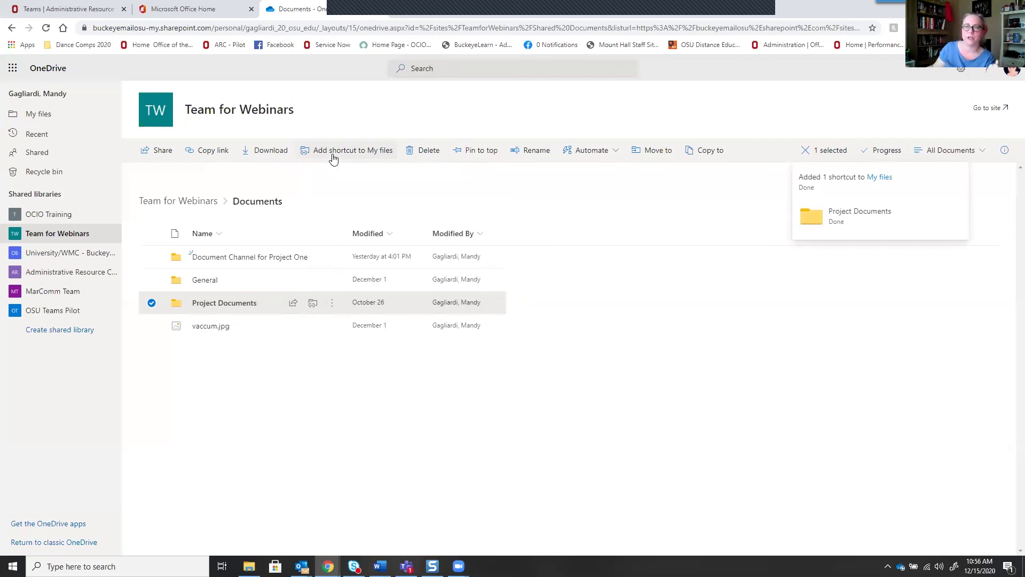
click(41, 115)
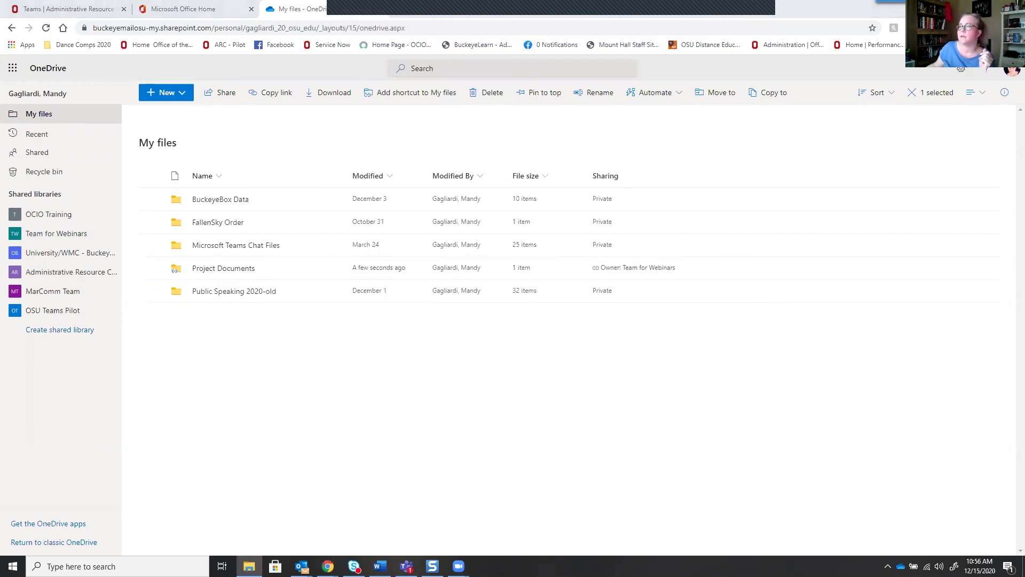
Step: Switch to File Explorer, maximize its window to view the synced OneDrive folders, and return to OneDrive in the browser
key(alt+Tab)
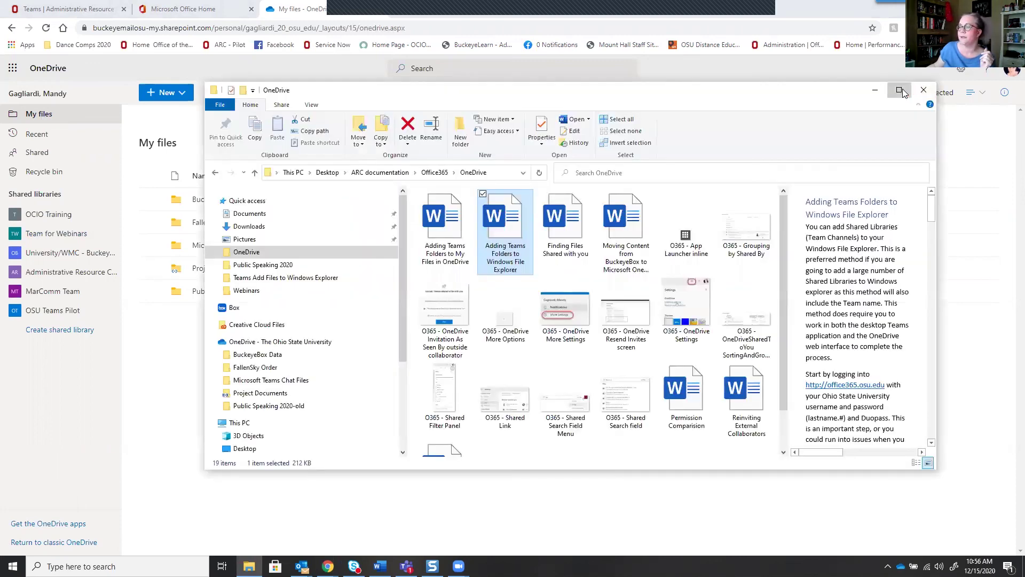
click(900, 89)
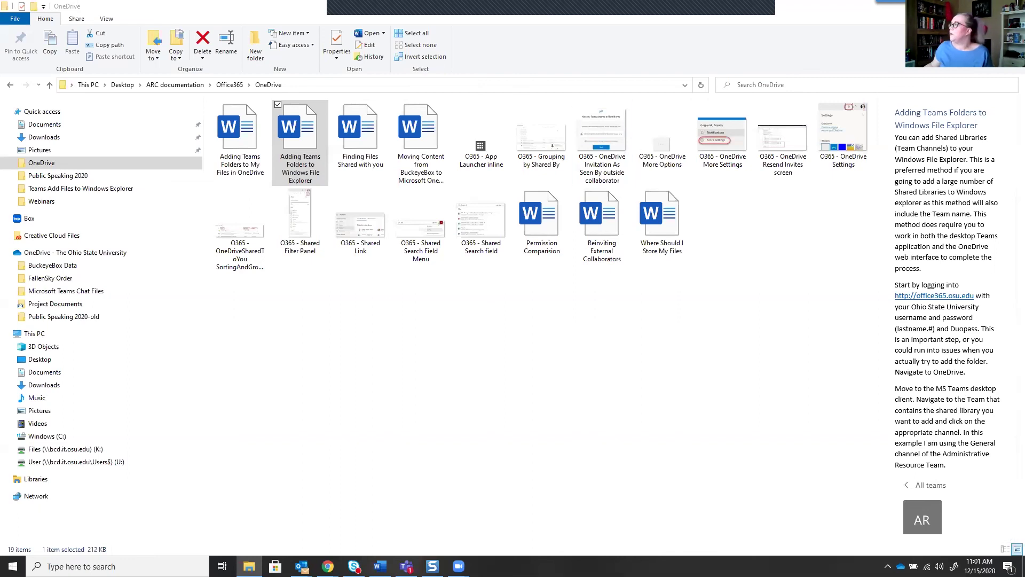
key(alt+Tab)
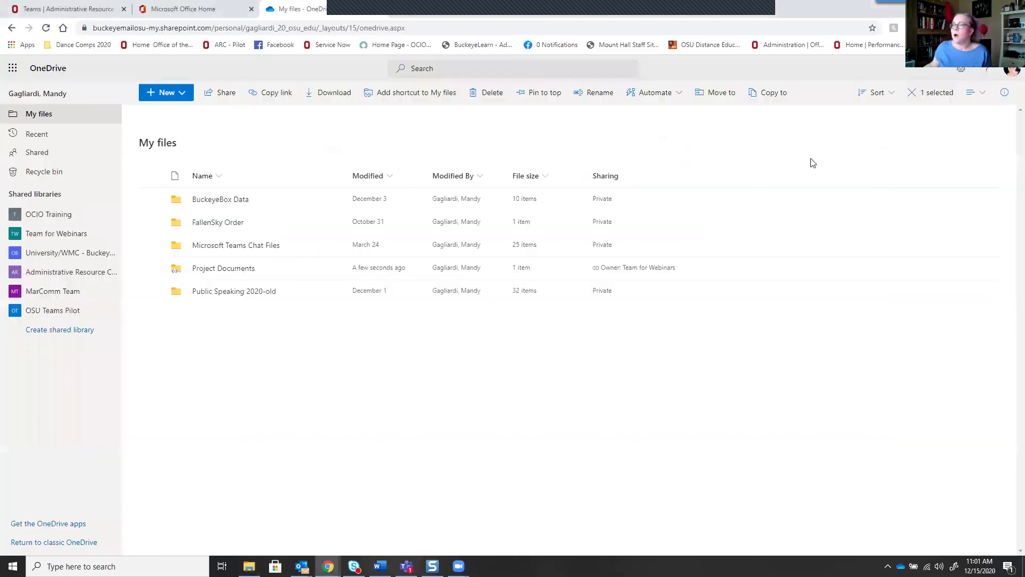